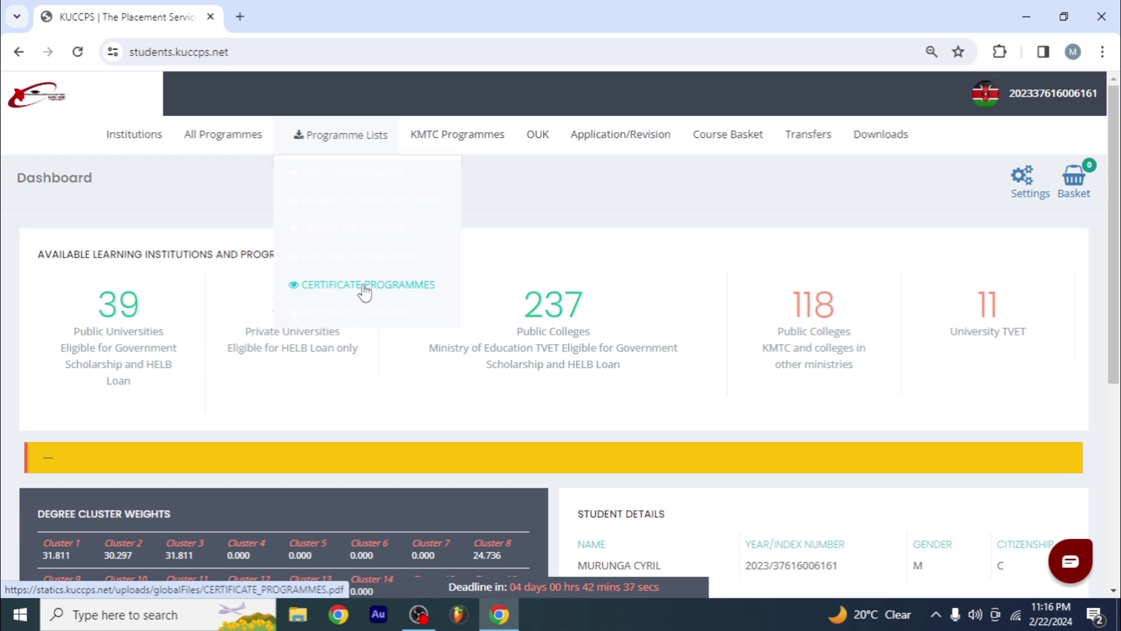
Save the DEGREE PROGRAMMES list PDF to Downloads
click(357, 236)
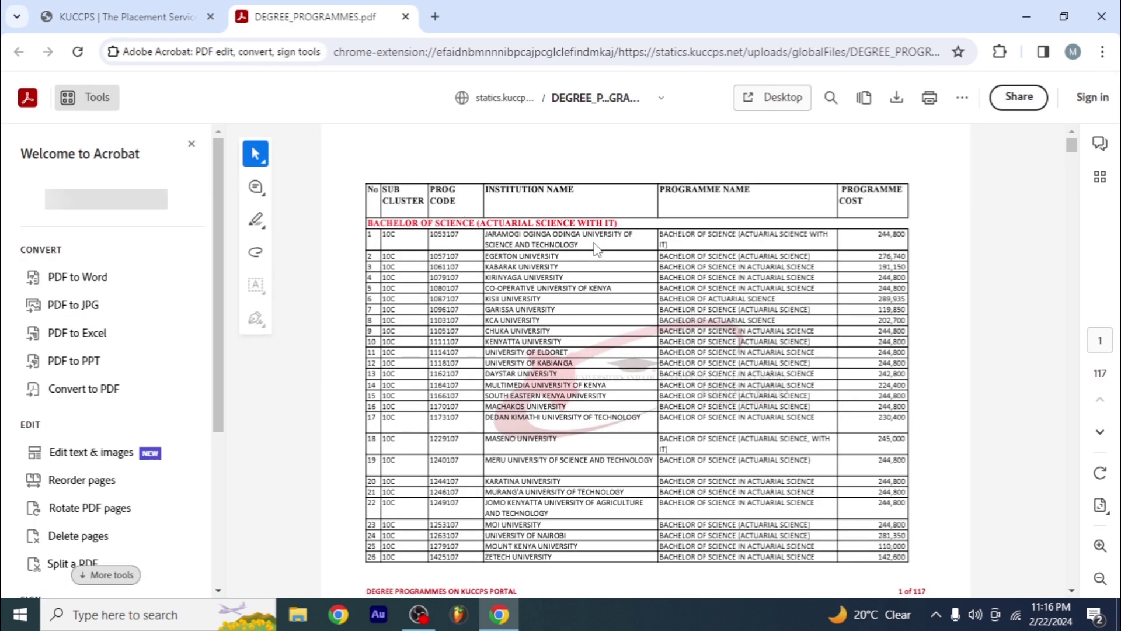
click(897, 99)
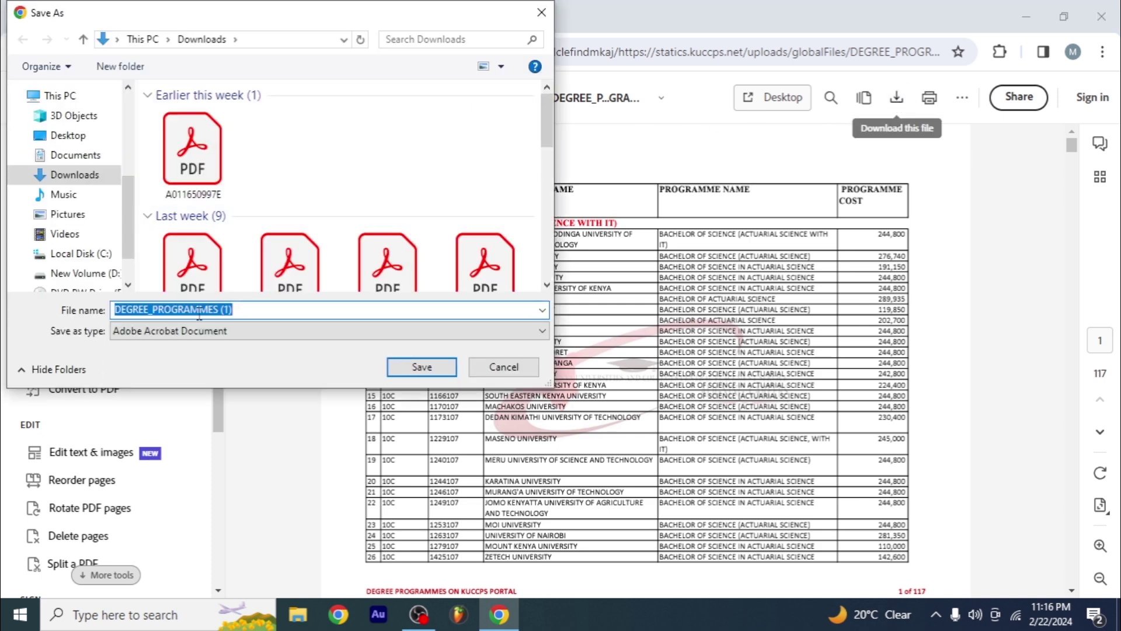
click(422, 366)
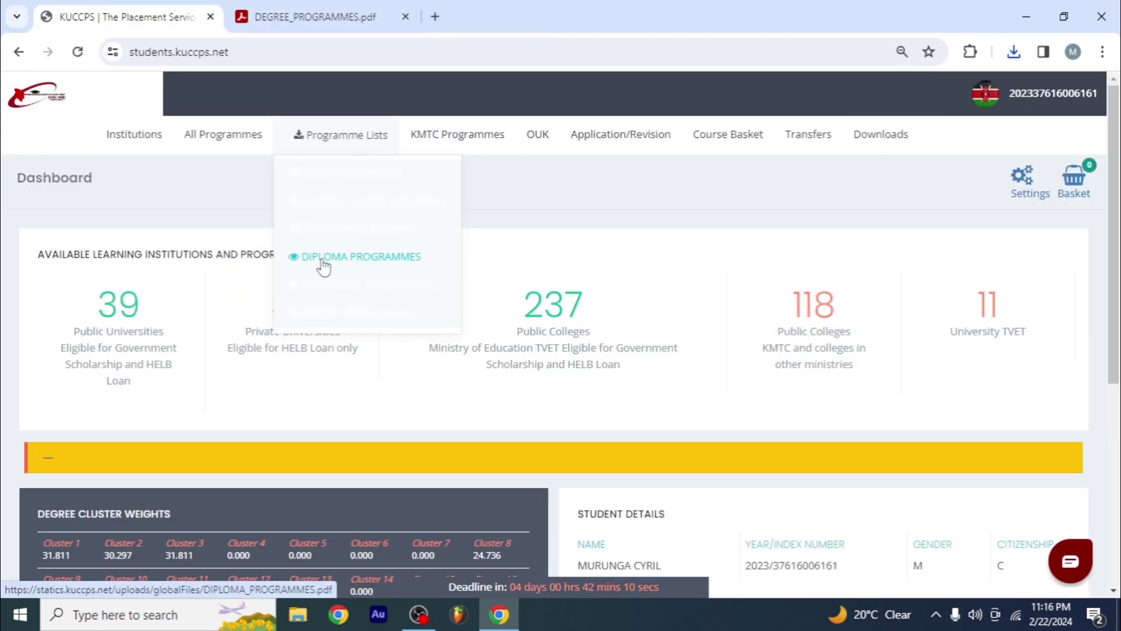
Save the DIPLOMA PROGRAMMES list PDF to Downloads and return to the KUCCPS dashboard
click(325, 261)
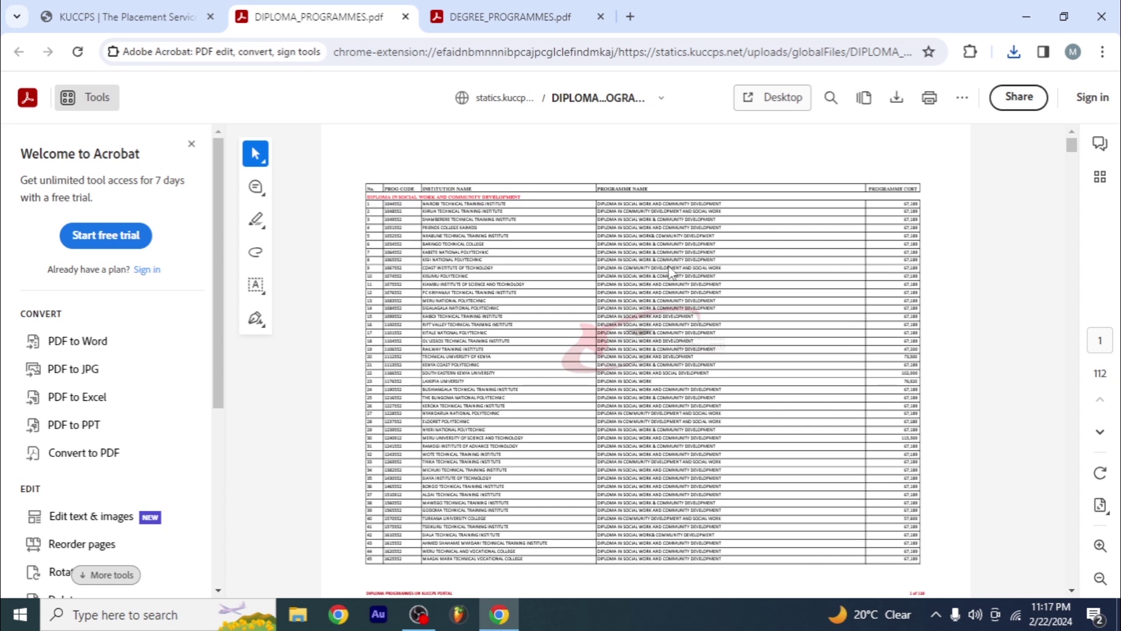
click(896, 101)
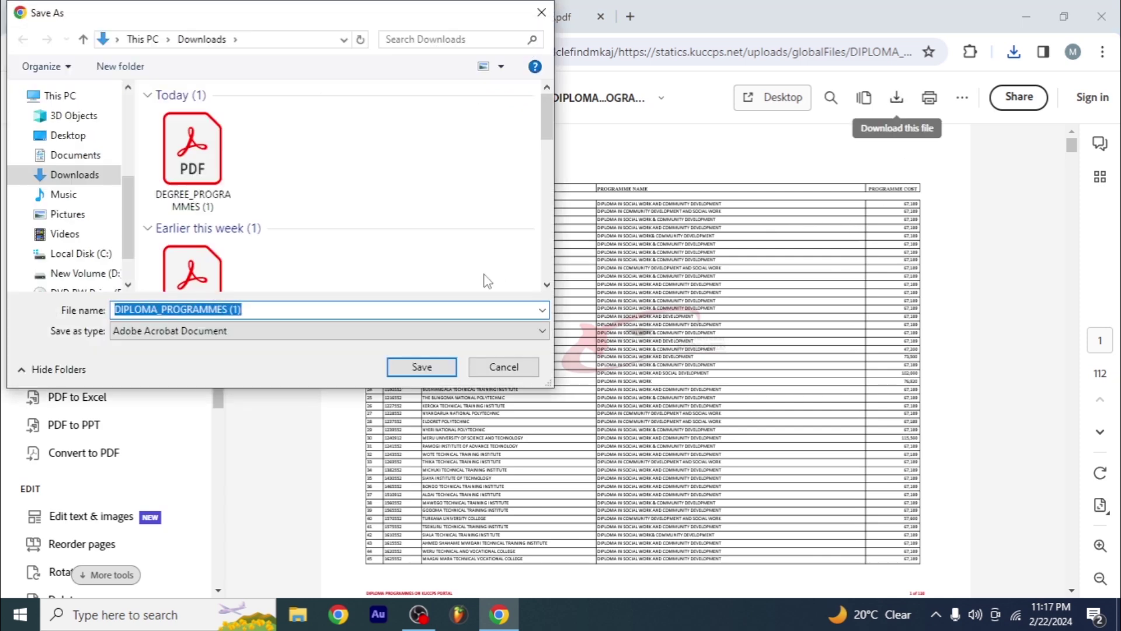
click(414, 371)
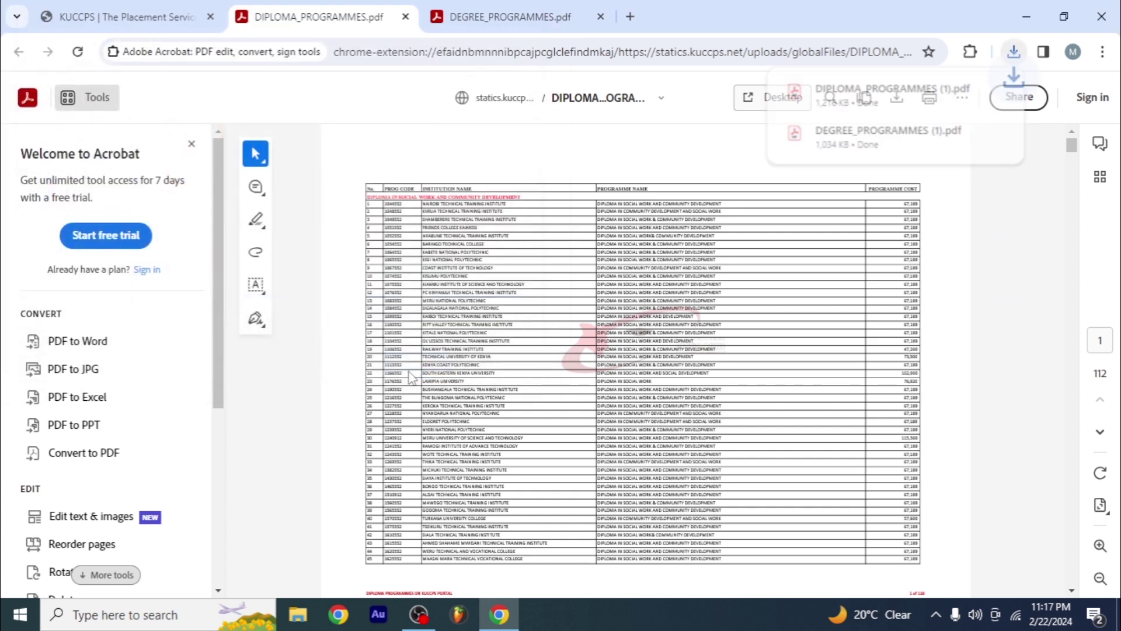
click(126, 16)
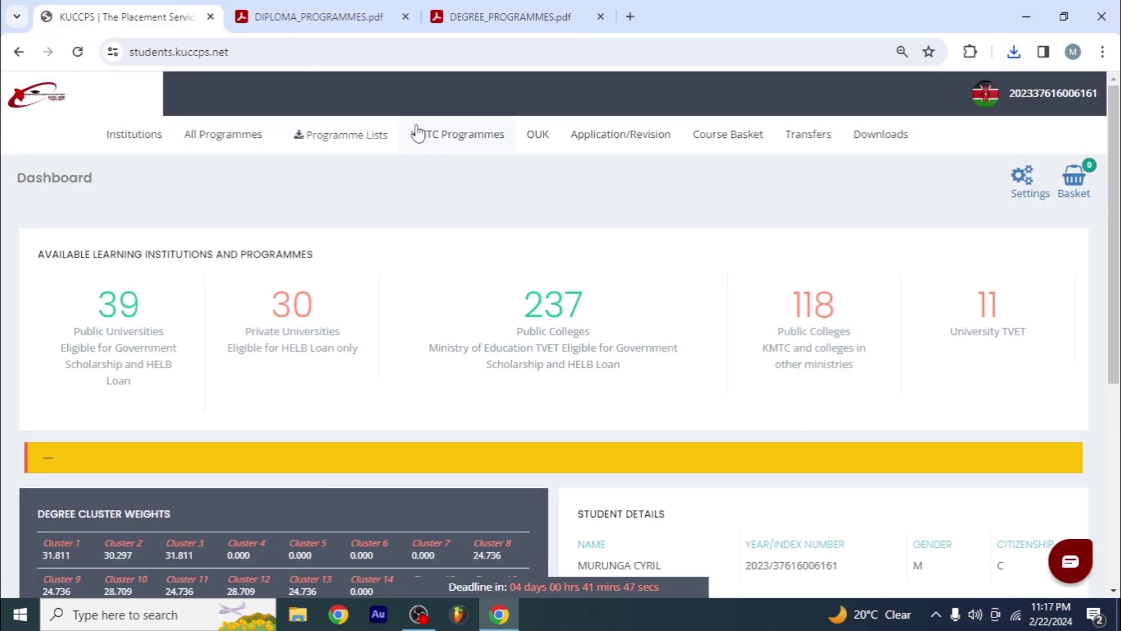
Save the CERTIFICATE PROGRAMMES list PDF to Downloads and return to the dashboard
click(357, 142)
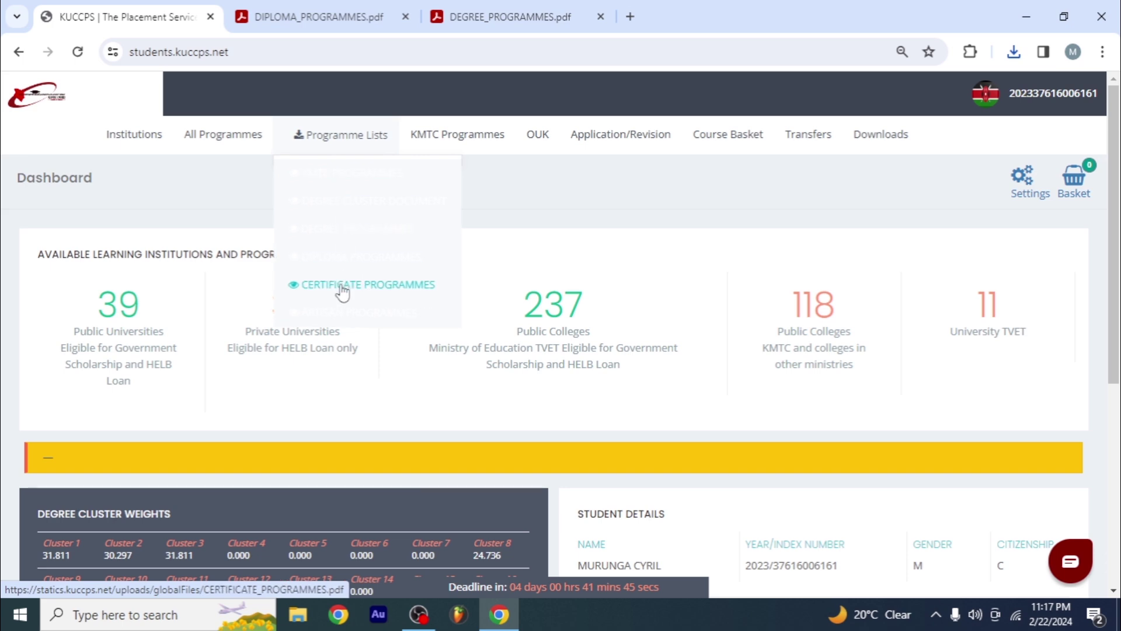
click(345, 286)
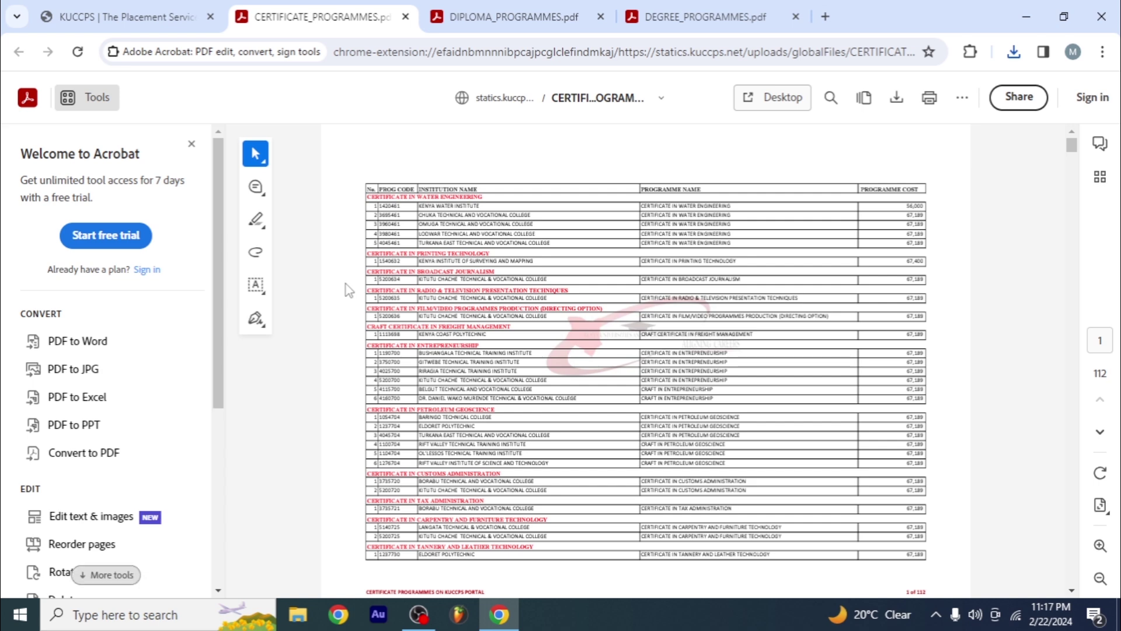
click(898, 101)
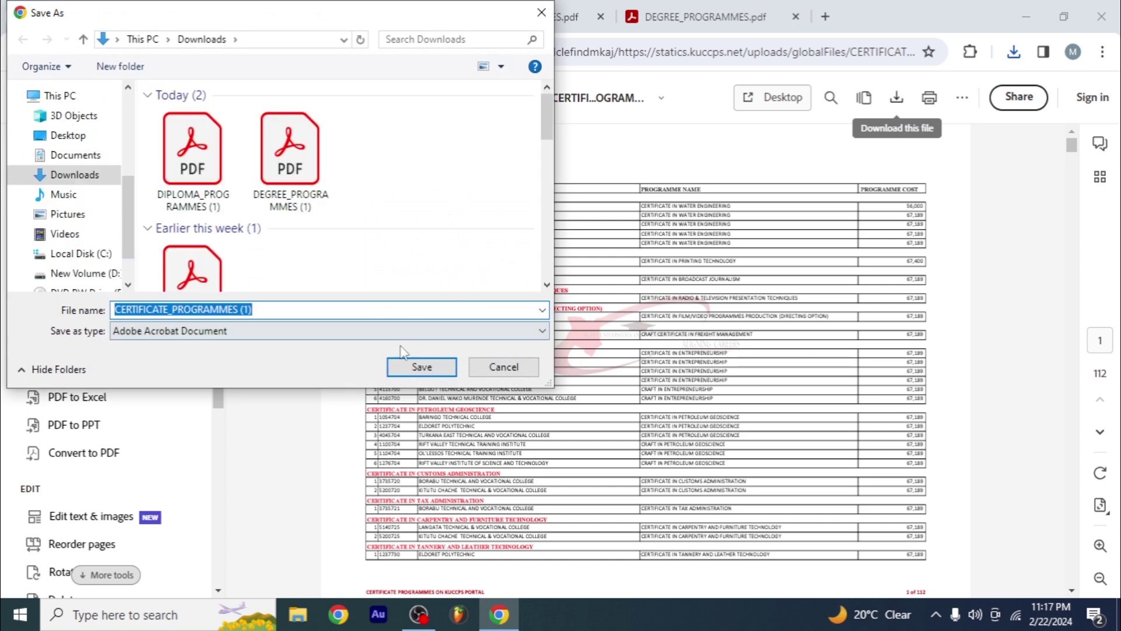
click(403, 369)
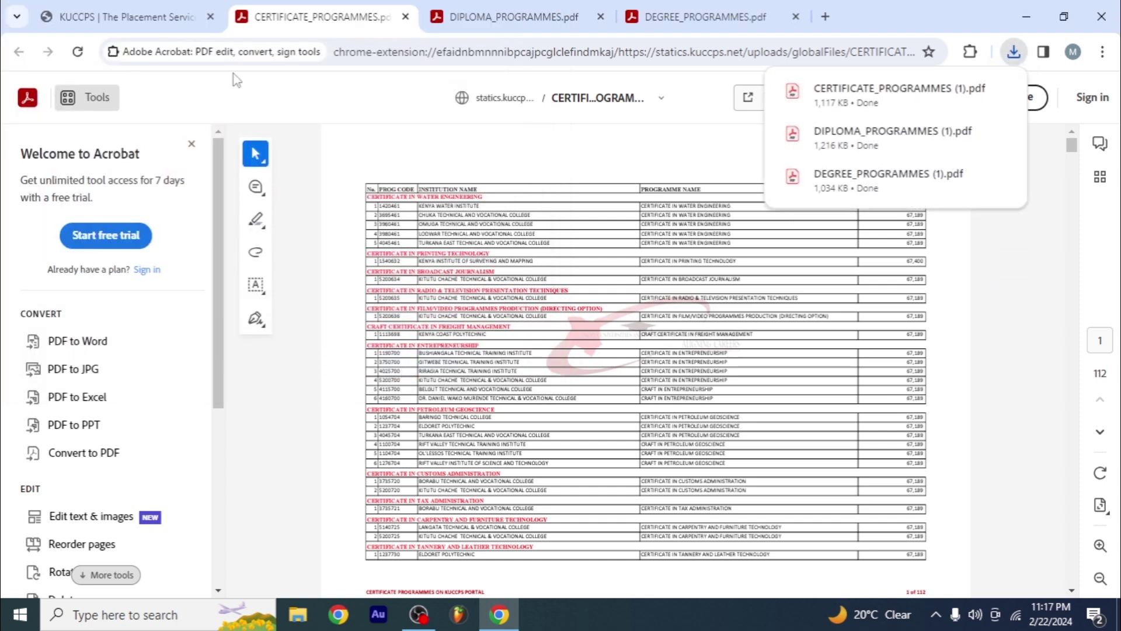
click(169, 20)
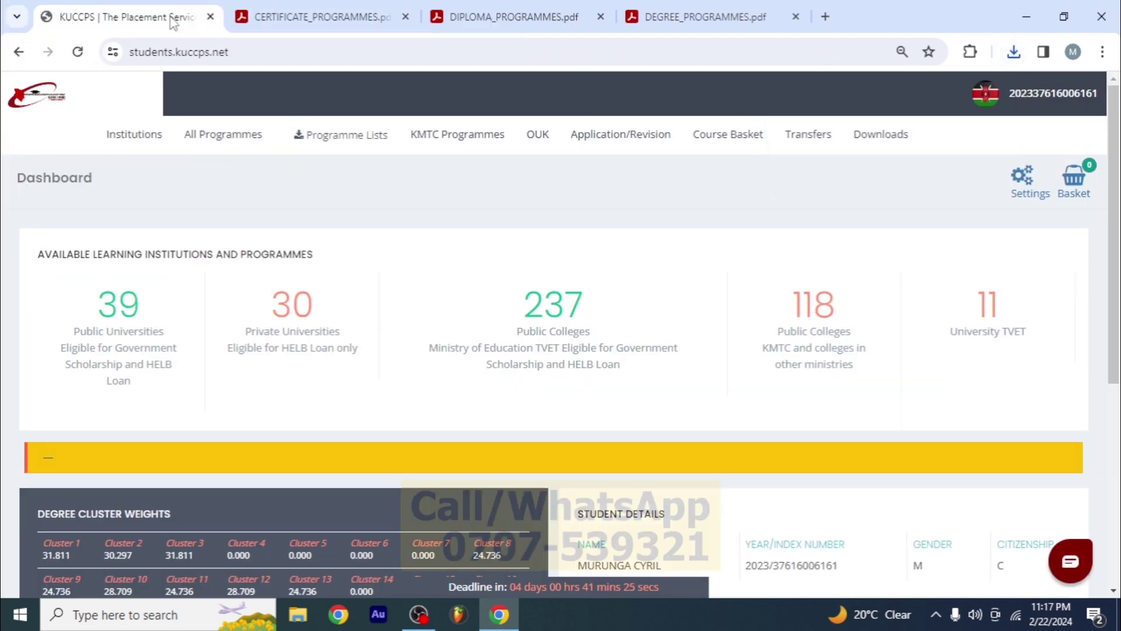
Save the ARTISAN PROGRAMMES list PDF to Downloads and return to the dashboard
click(326, 146)
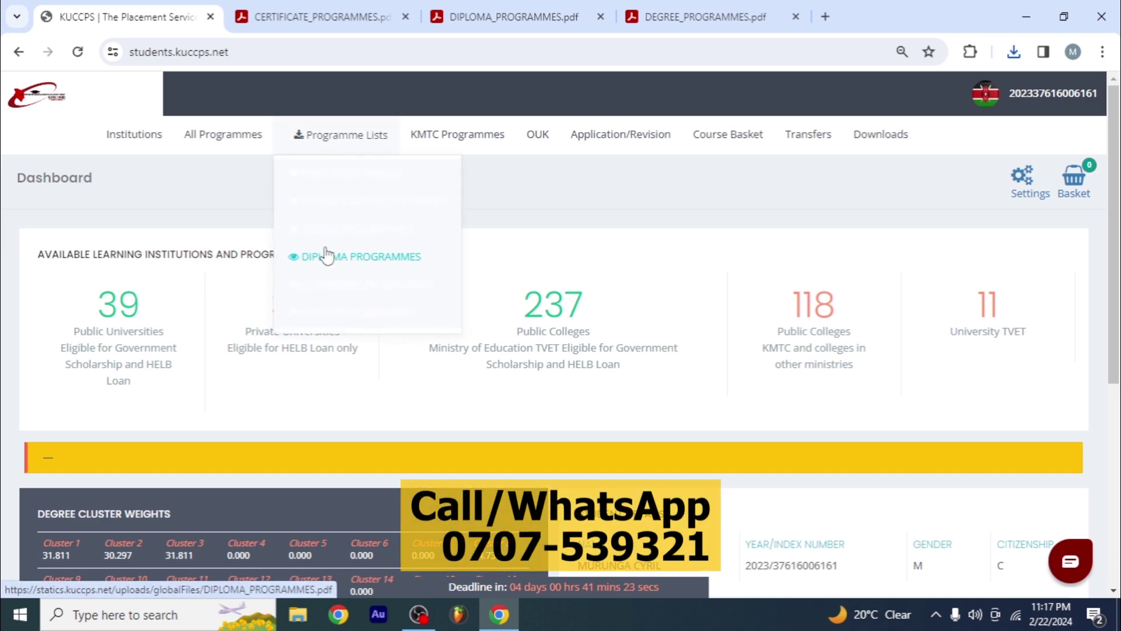
click(324, 313)
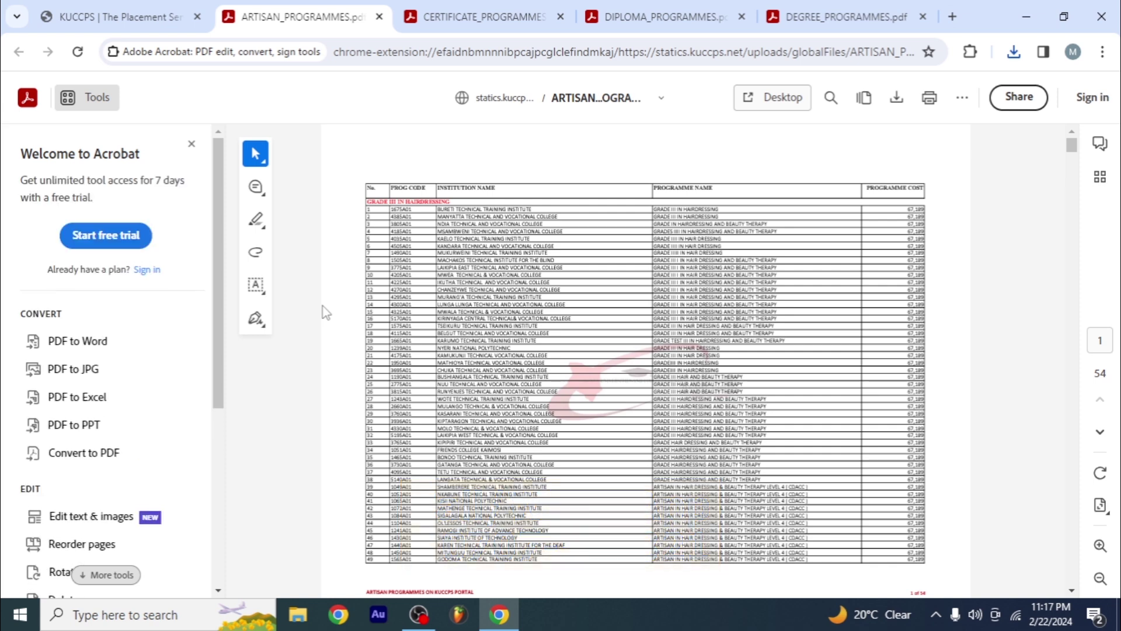
click(897, 98)
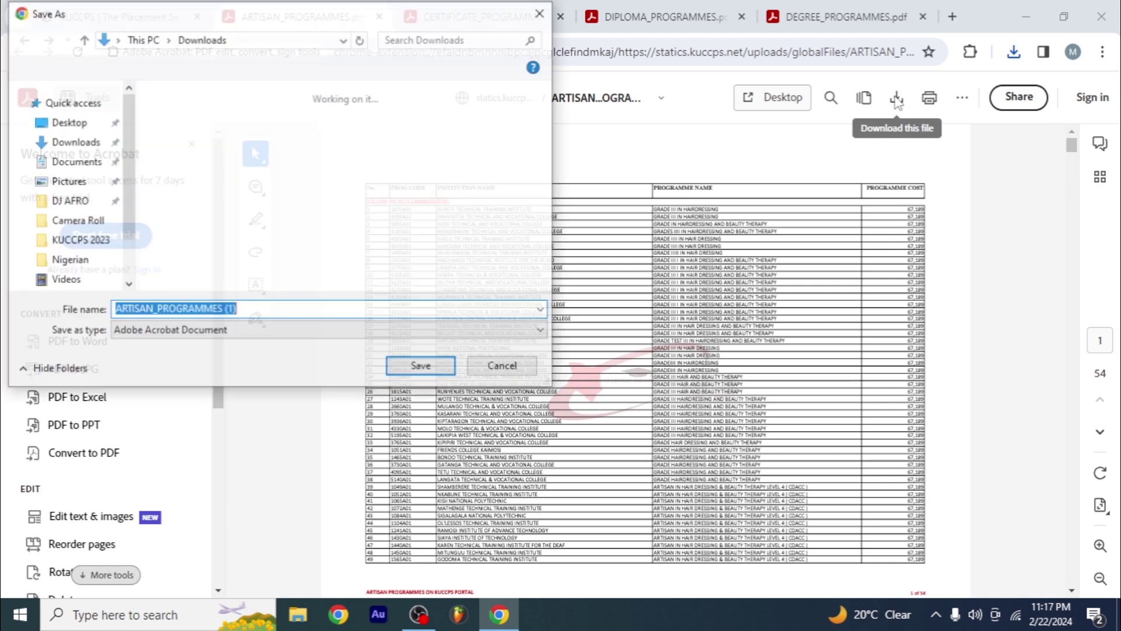
click(439, 372)
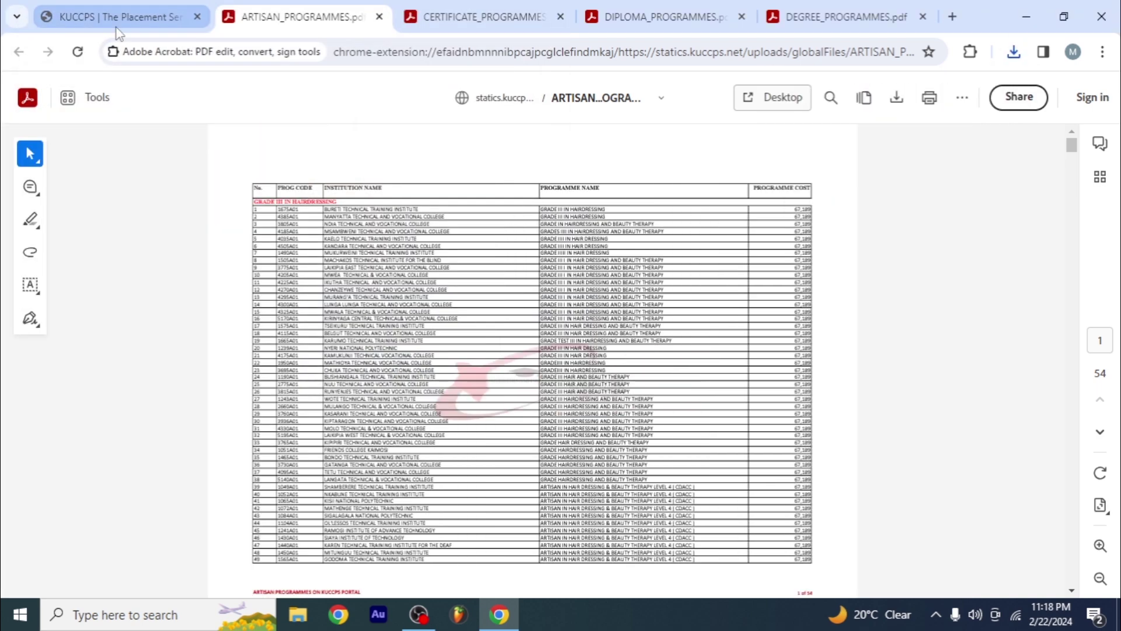
click(117, 16)
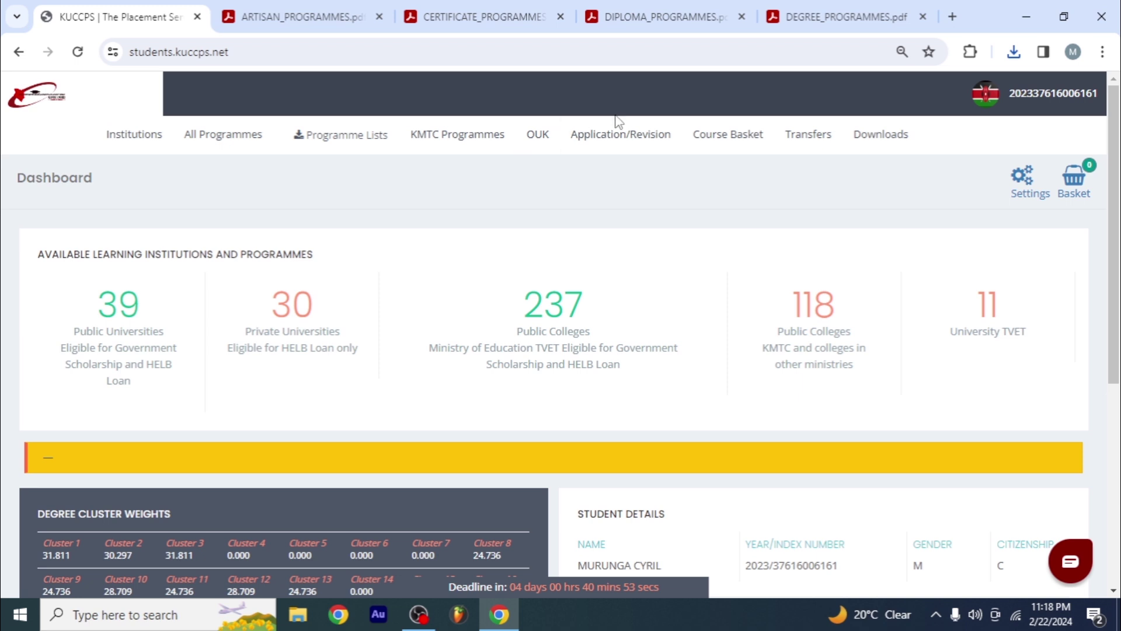
Open Application/Revision and move the DIPLOMA_PROGRAMMES.pdf tab next to the KUCCPS tab
click(635, 142)
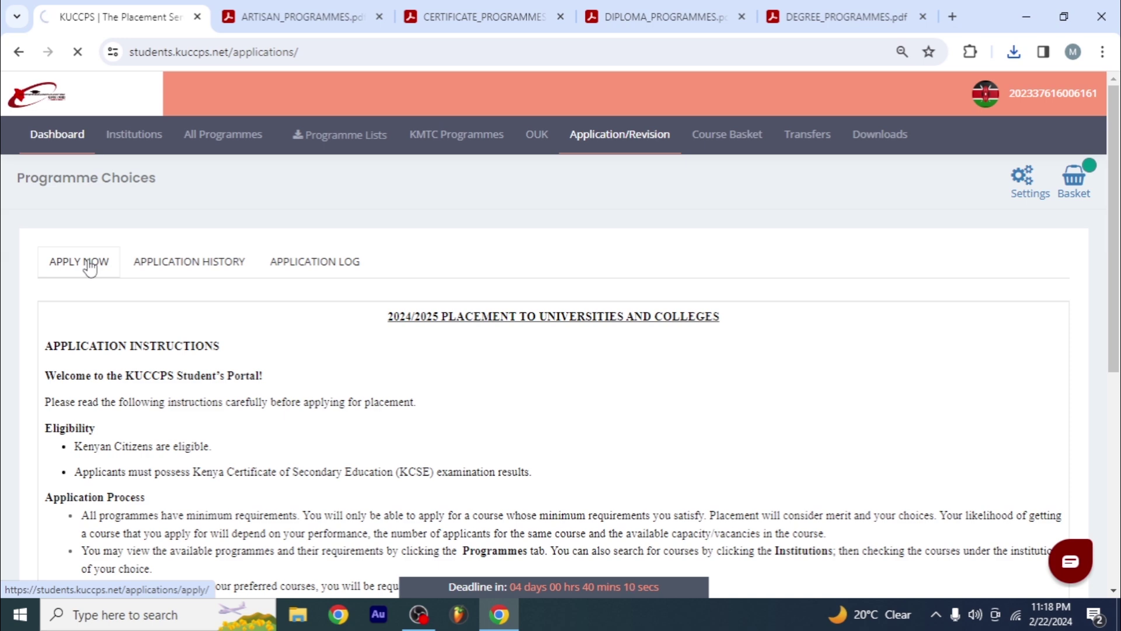
drag(632, 12, 274, 21)
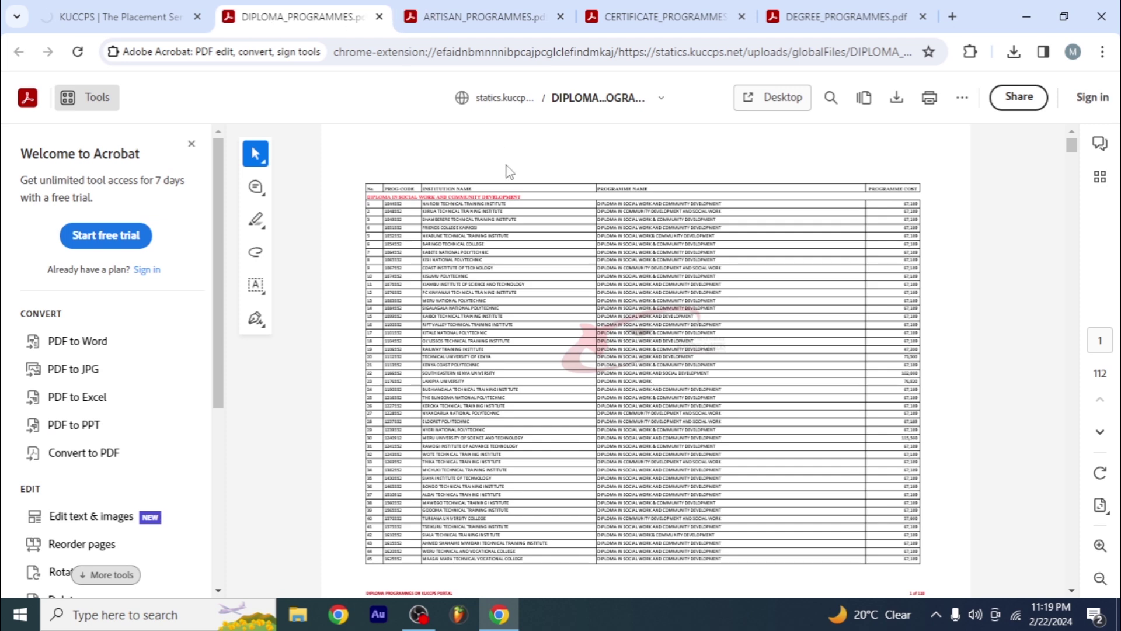
Close the Welcome panel and zoom in on the diploma programme table
click(191, 145)
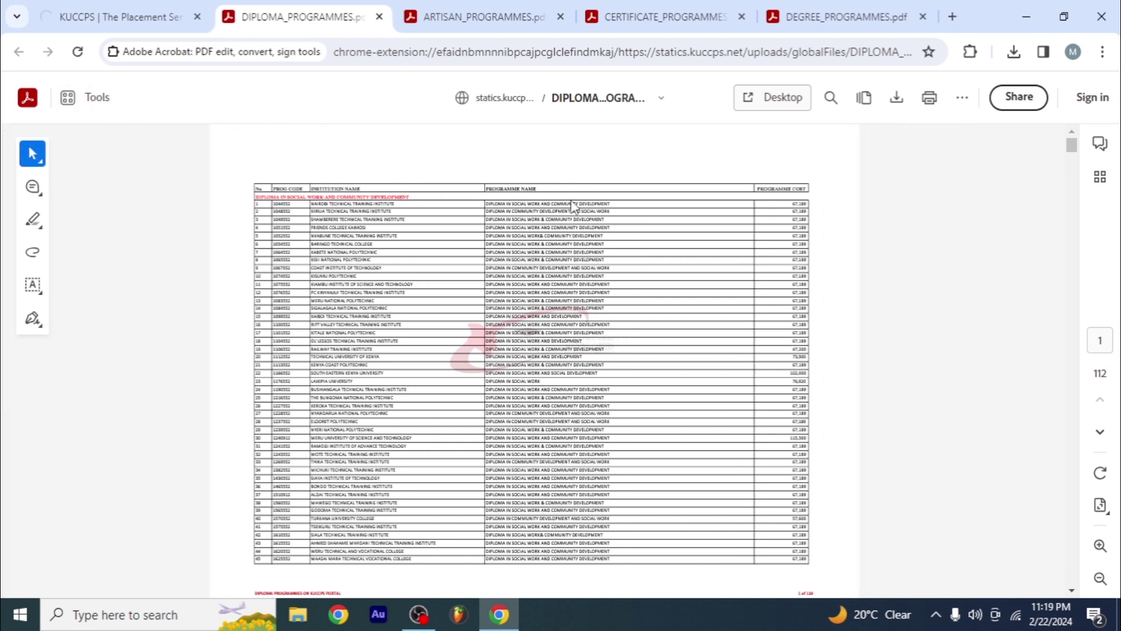
click(1101, 546)
click(1101, 547)
click(1101, 547)
click(1101, 547)
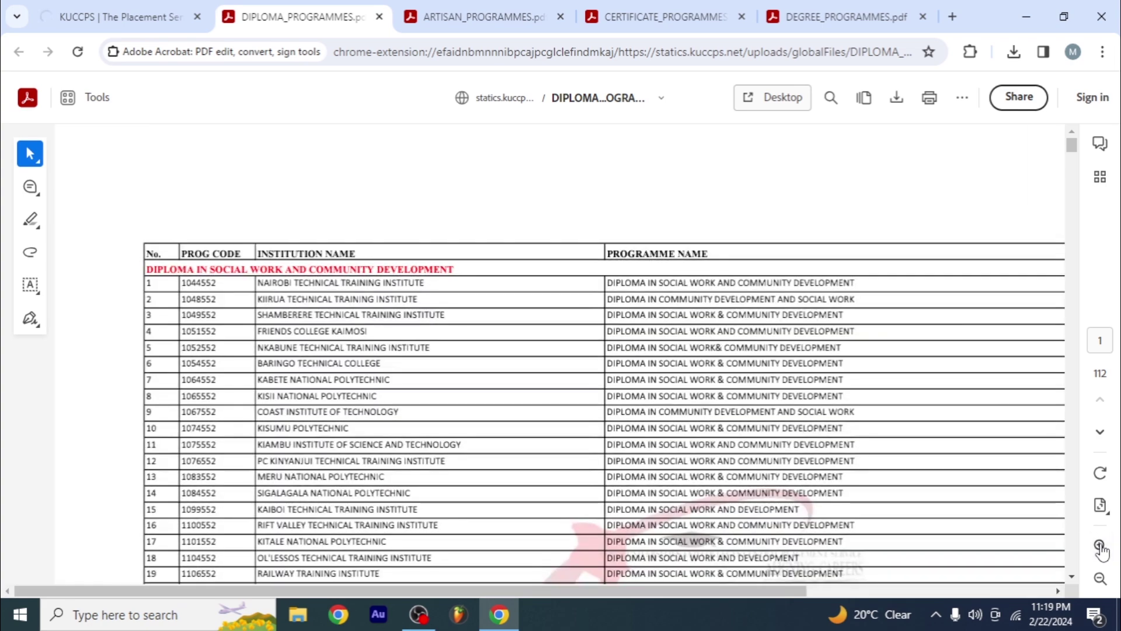
drag(646, 592, 672, 590)
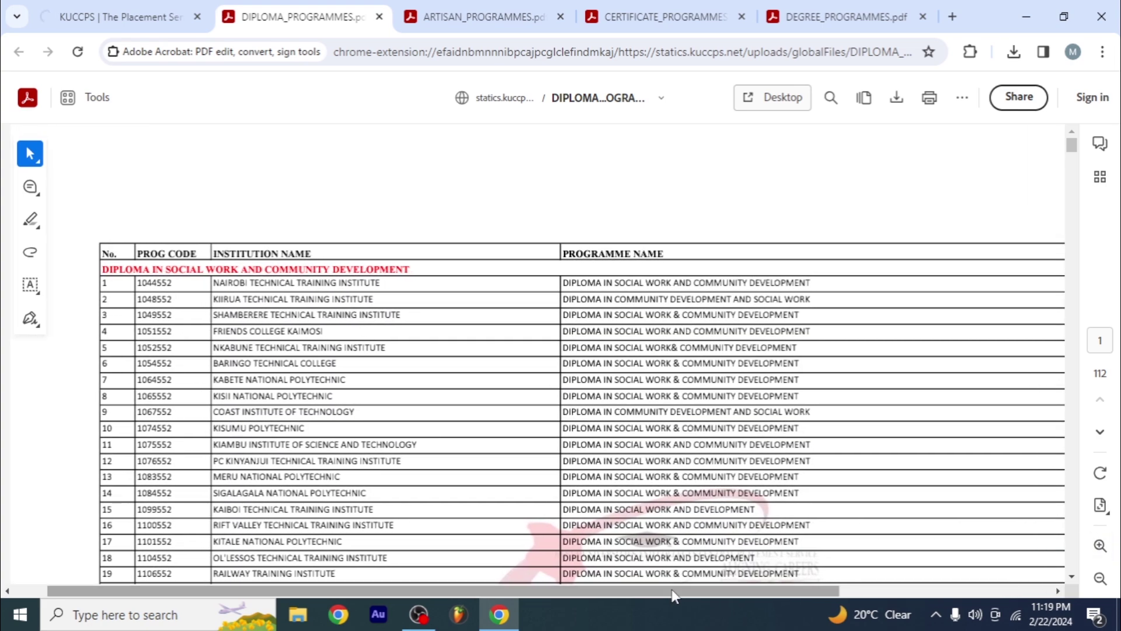
Search the diploma list for 'computer' and select Kibabii University's code 1108715
click(831, 99)
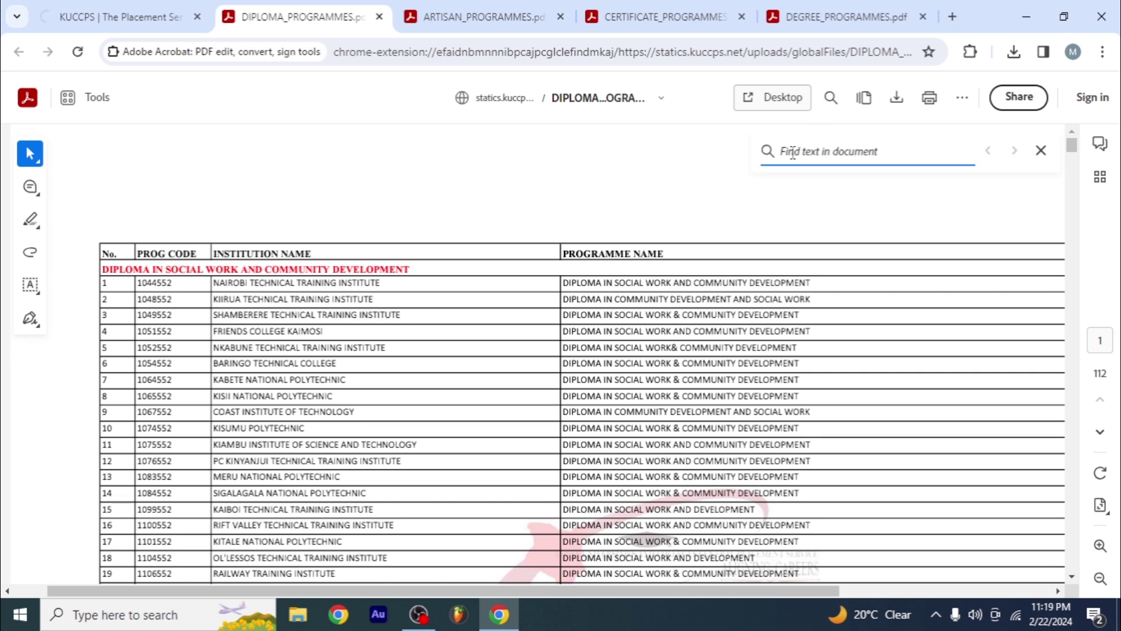
text(computer)
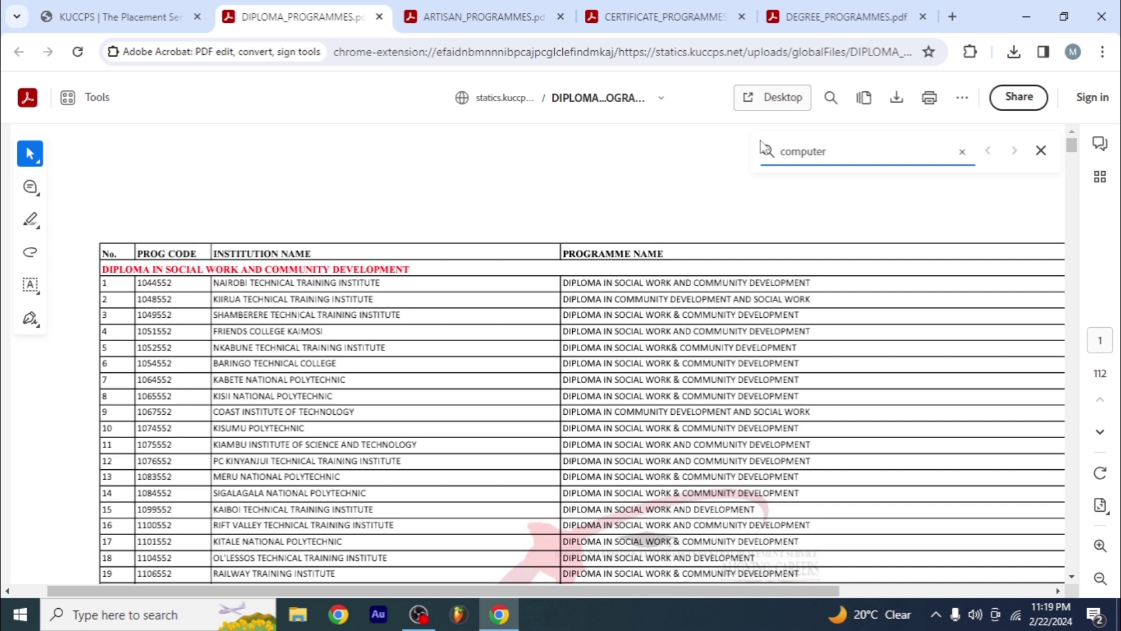
key(Return)
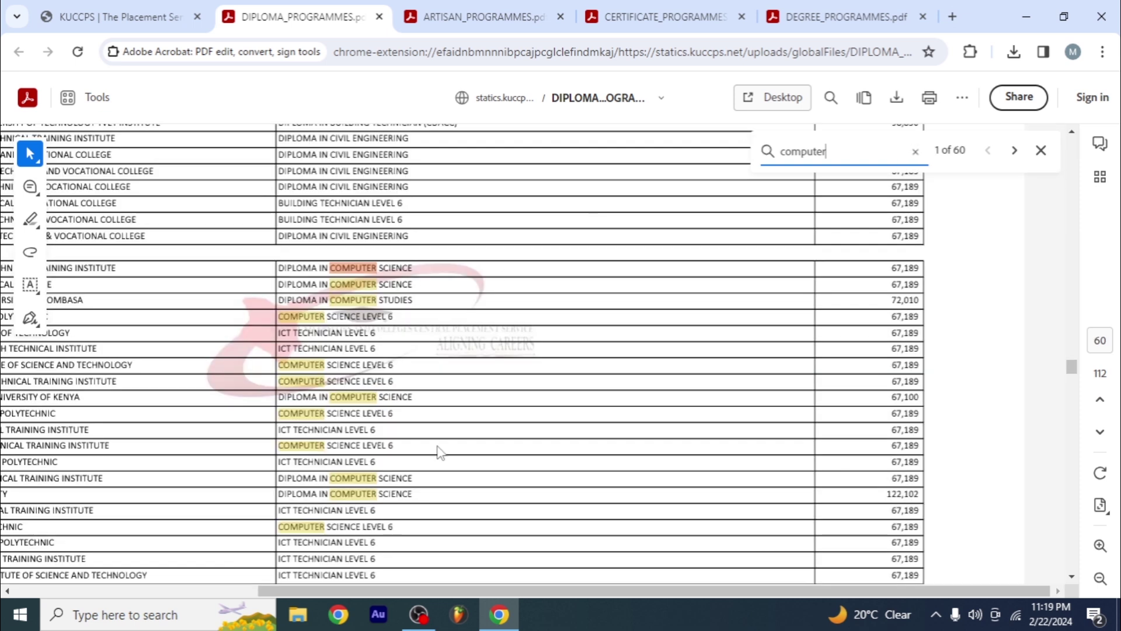
drag(427, 591, 272, 597)
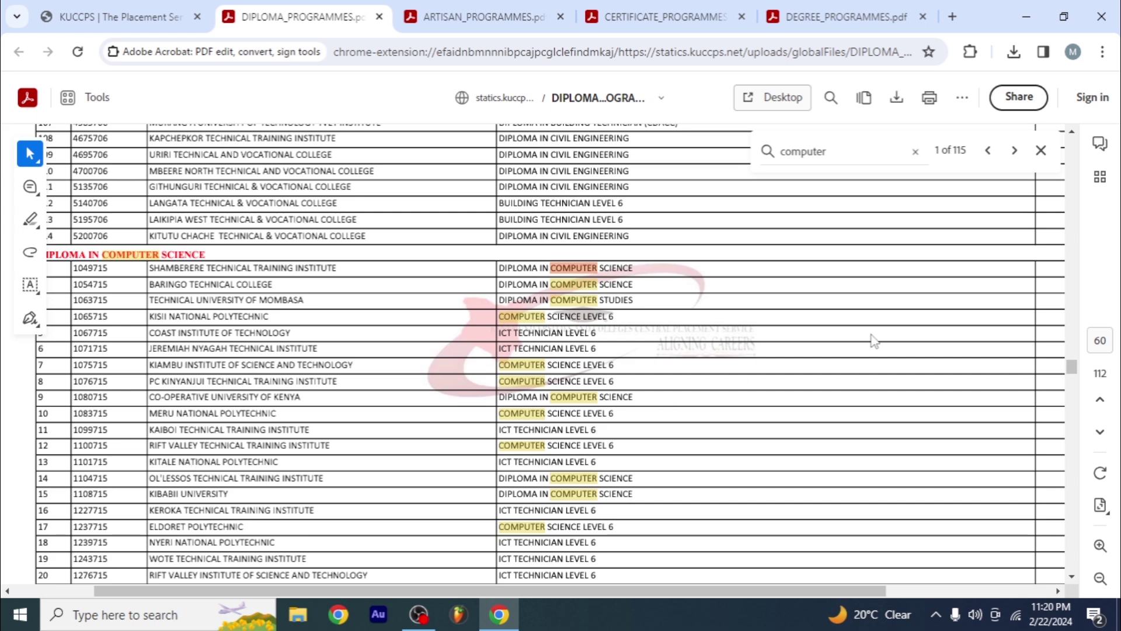
click(1072, 576)
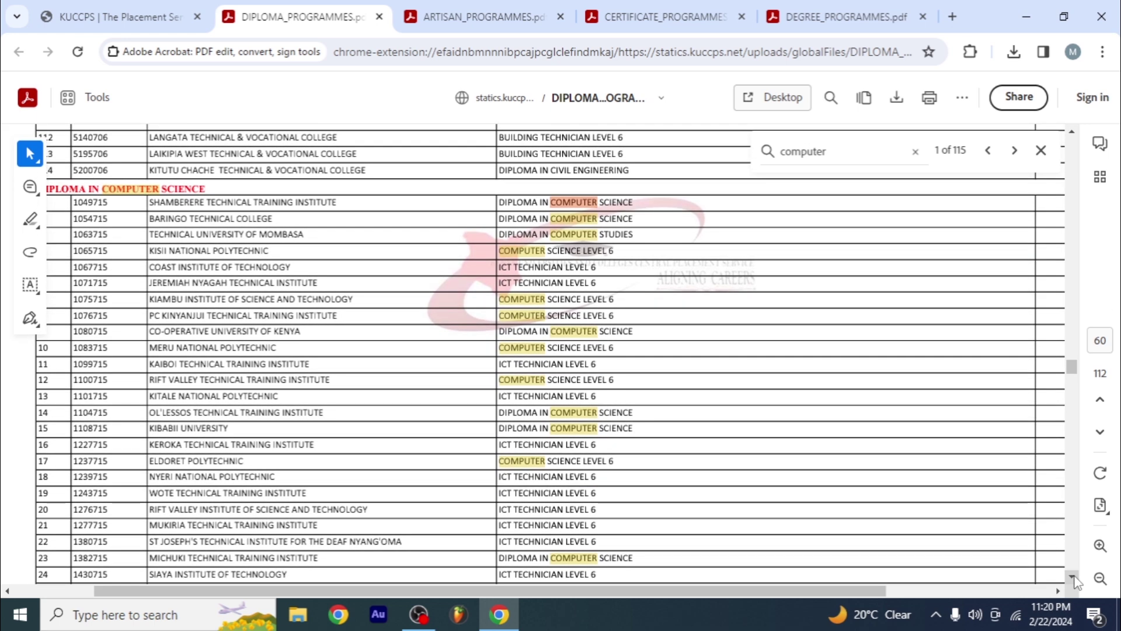
click(1073, 577)
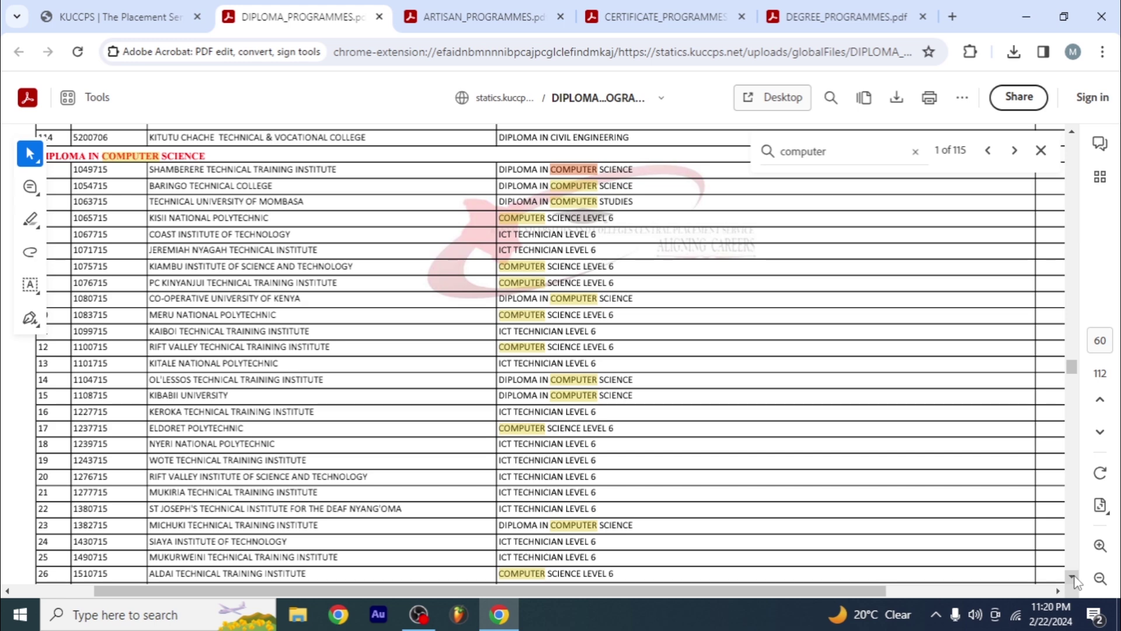
scroll(1077, 581, down, 2)
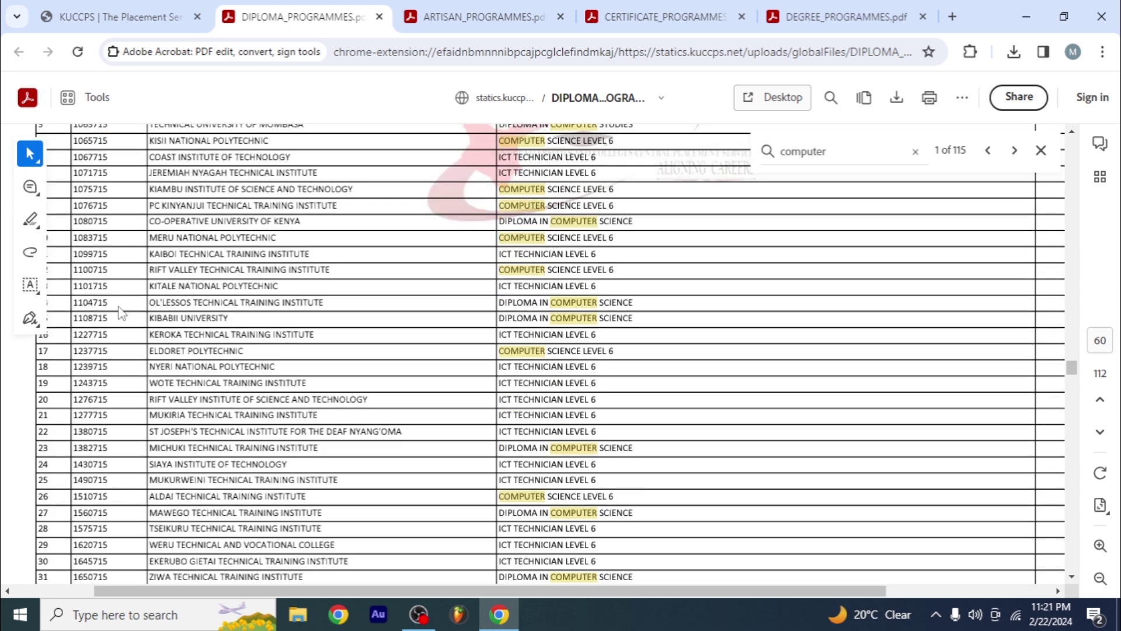
drag(118, 319, 78, 323)
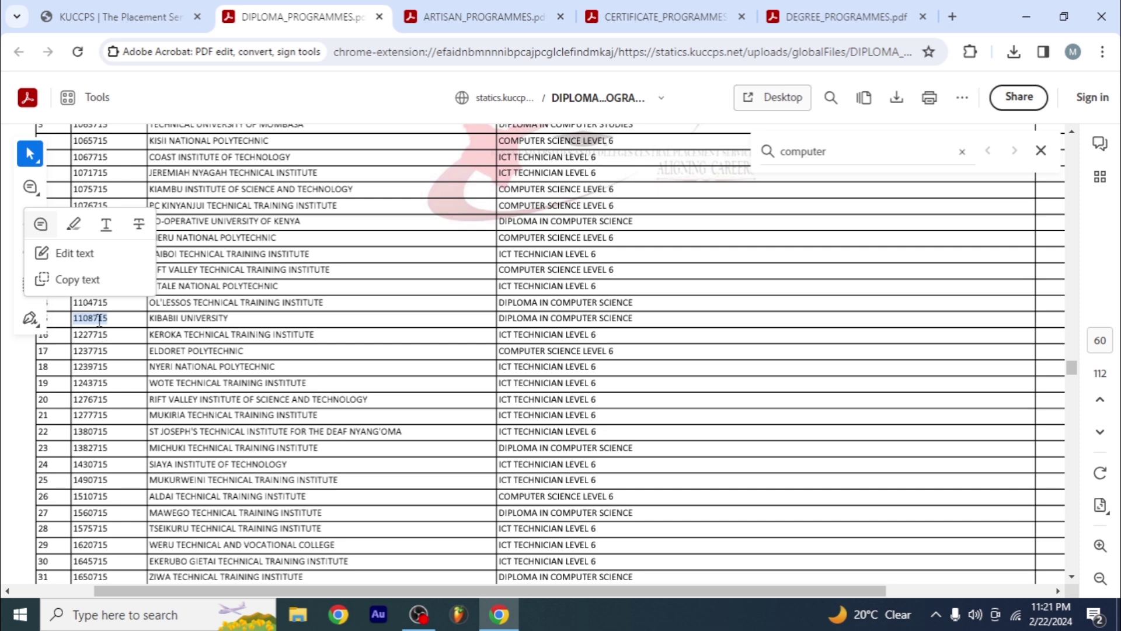
Copy code 1108715 and go to the first diploma choice field on the application page
click(79, 280)
click(121, 15)
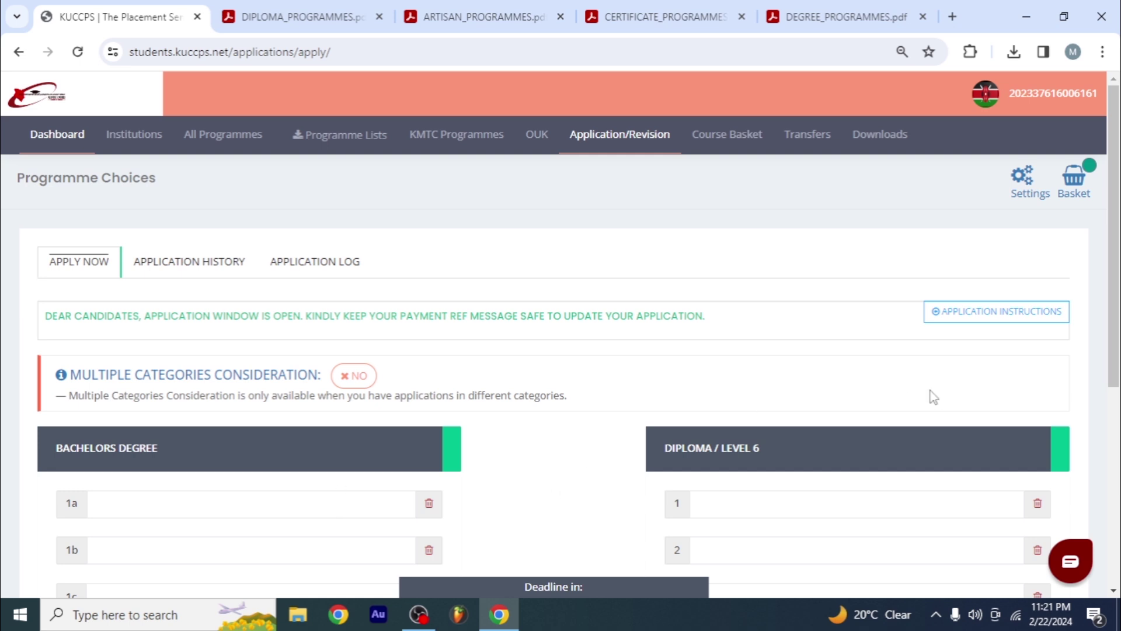
drag(1116, 305, 1118, 445)
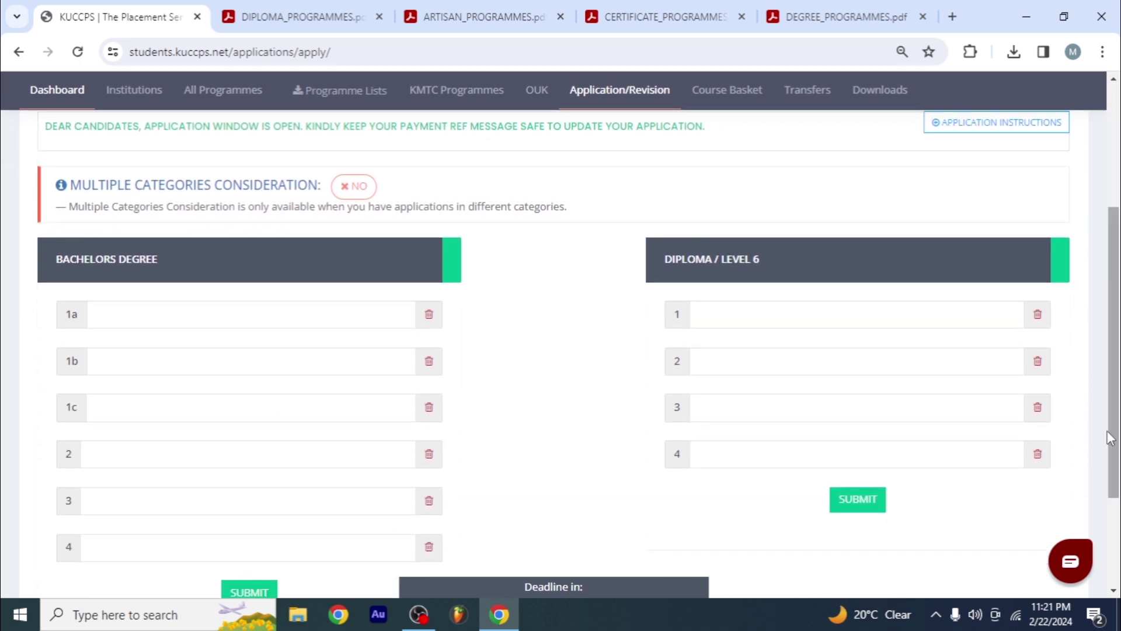
click(801, 319)
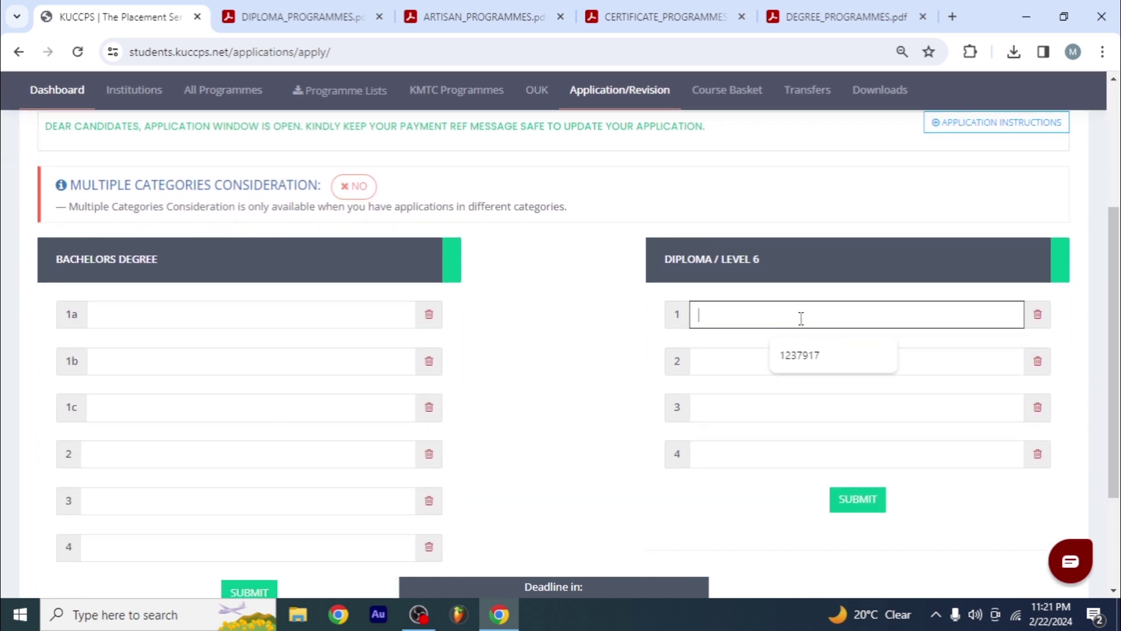
Arrange the application page on the left and the diploma PDF on the right in separate windows
drag(140, 17, 197, 150)
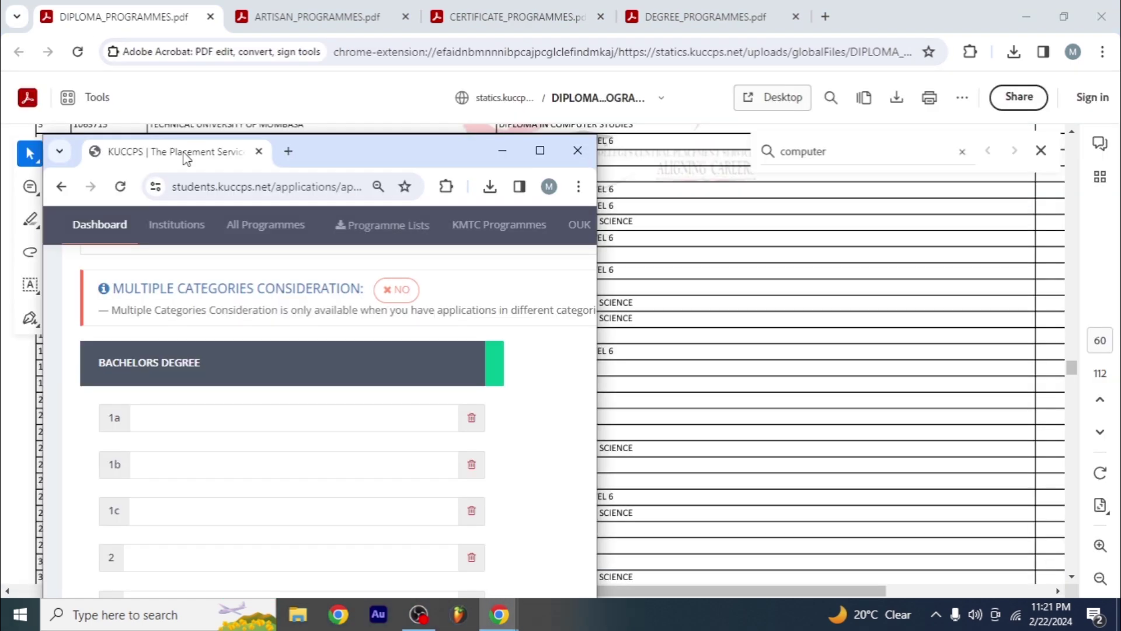
drag(143, 23, 293, 76)
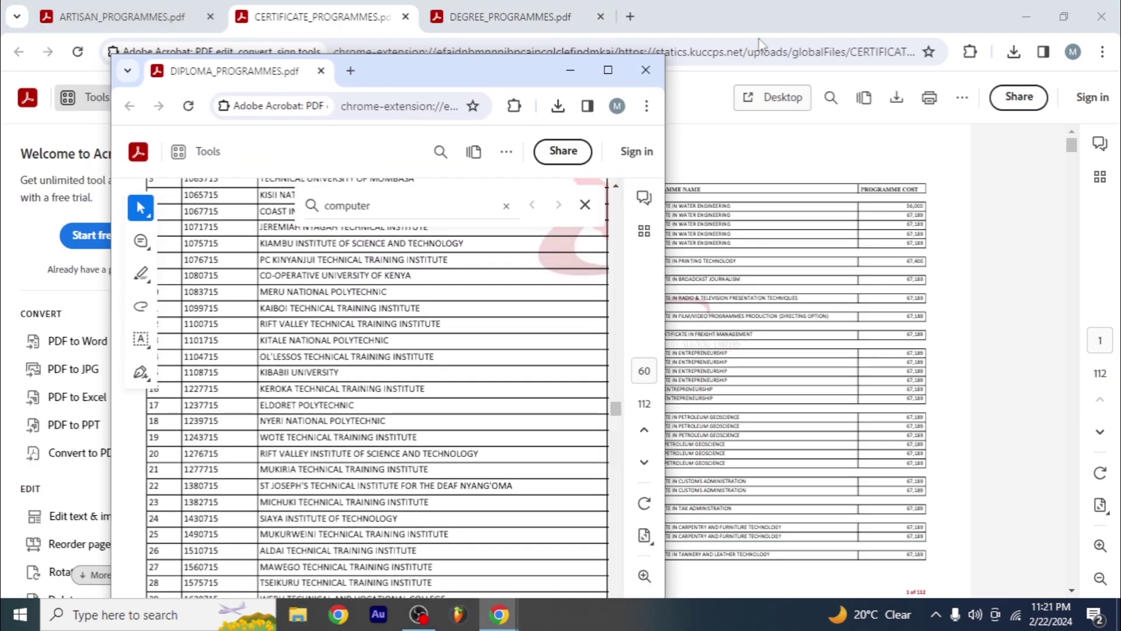
click(1025, 18)
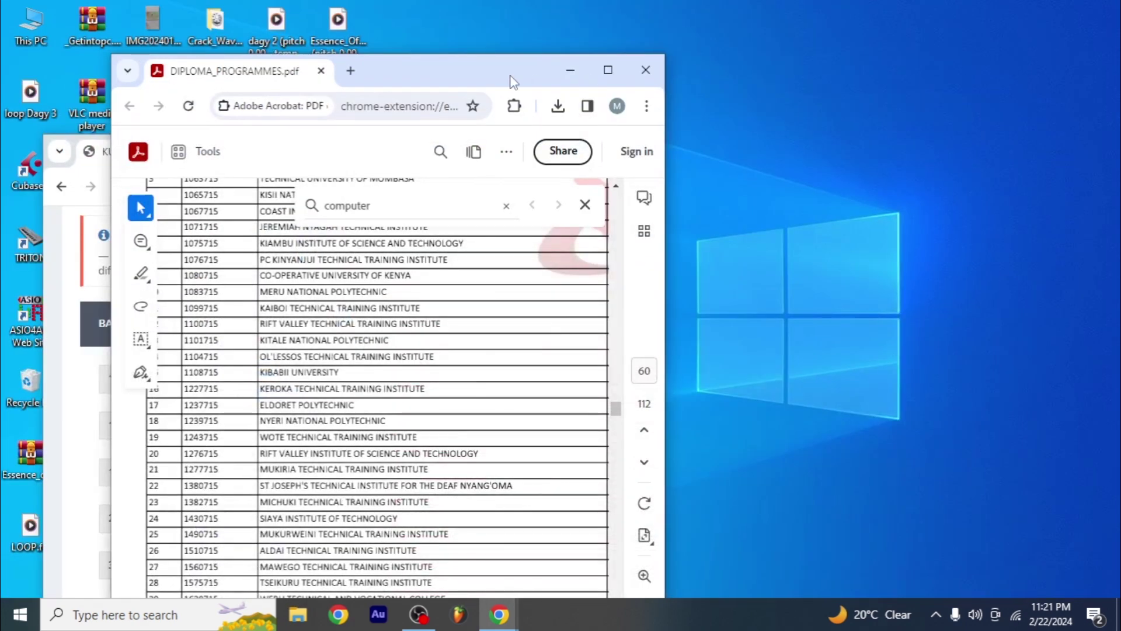
drag(432, 81, 886, 48)
drag(462, 149, 407, 24)
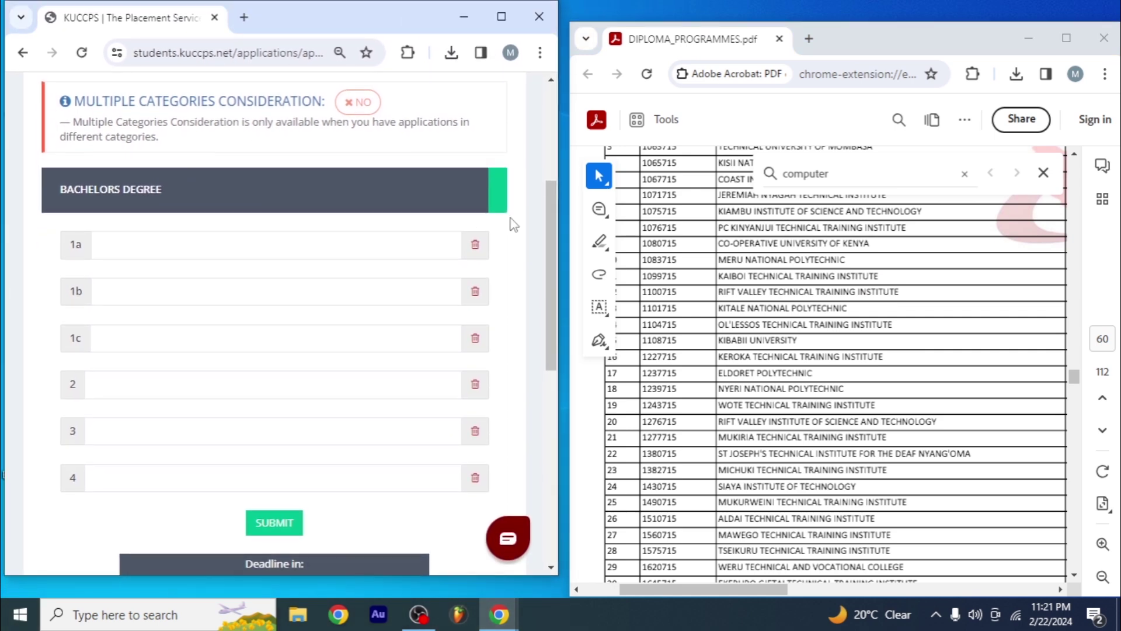
Fill Diploma choice 1 with Technical University of Mombasa's code 1063715 from the PDF
drag(557, 244, 555, 373)
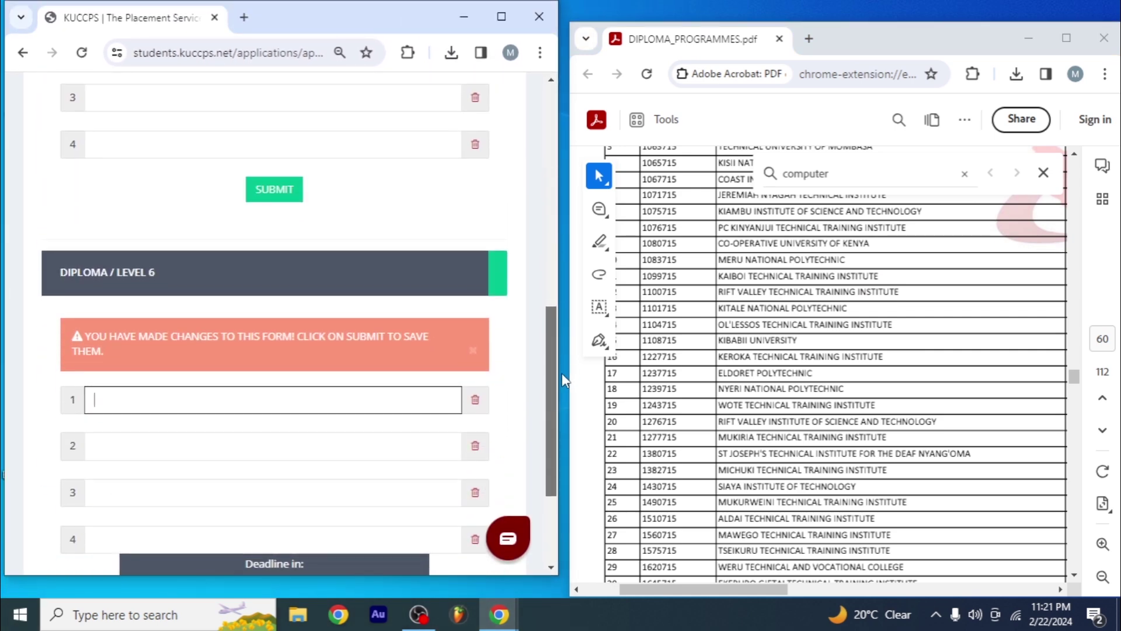
click(209, 412)
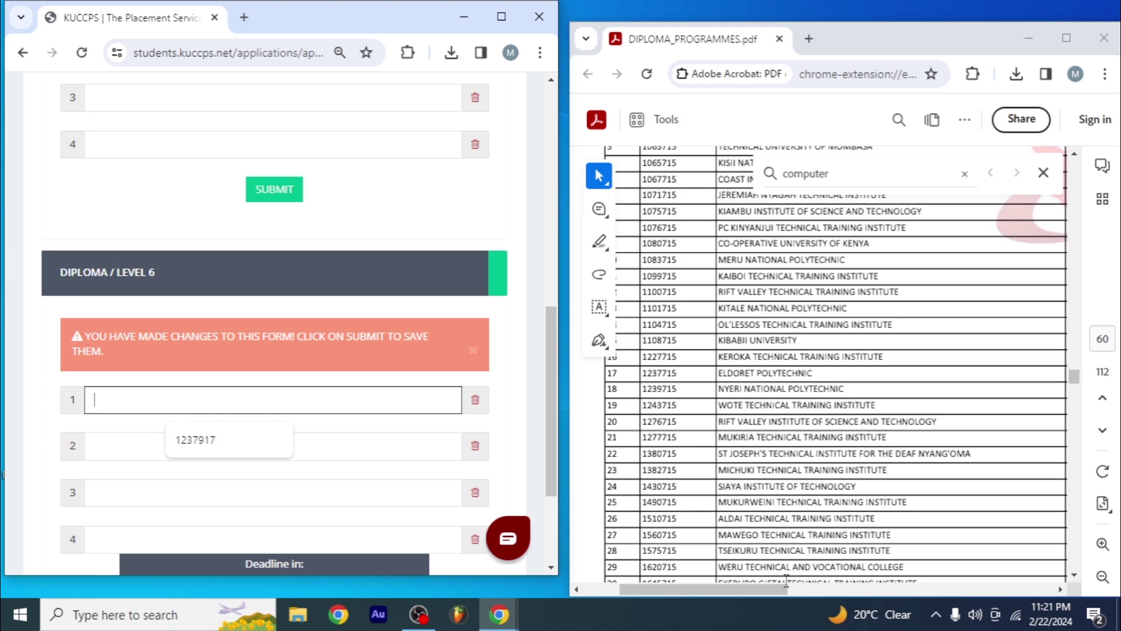
drag(779, 595, 751, 601)
double_click(698, 146)
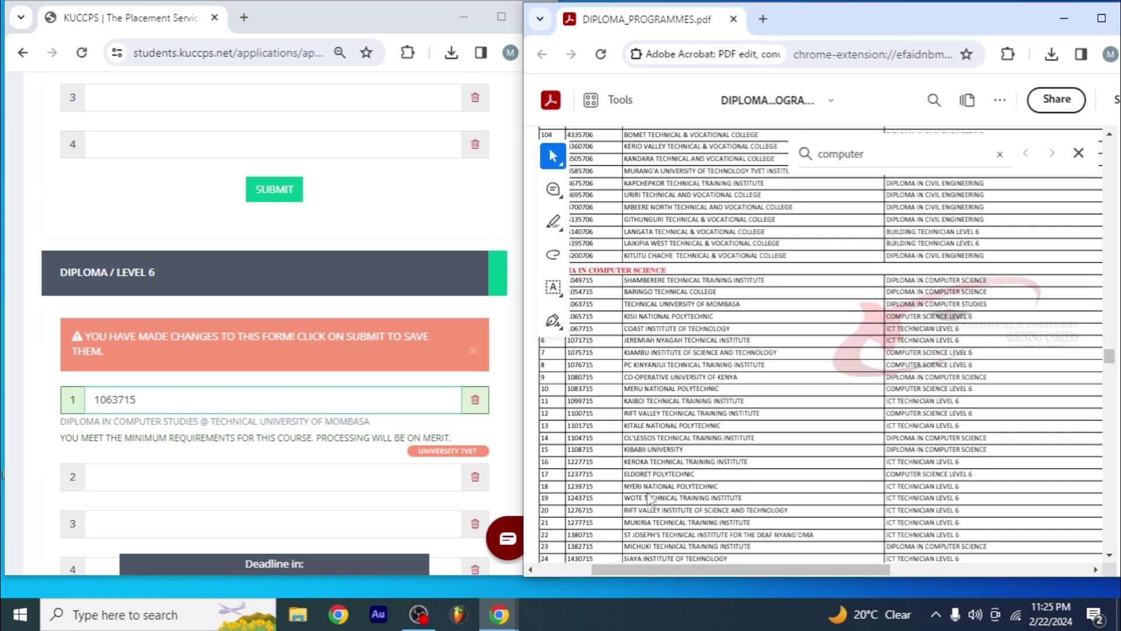
Enter Kibabii University's code 1108715 into Diploma choice 2
drag(611, 452, 563, 457)
click(171, 478)
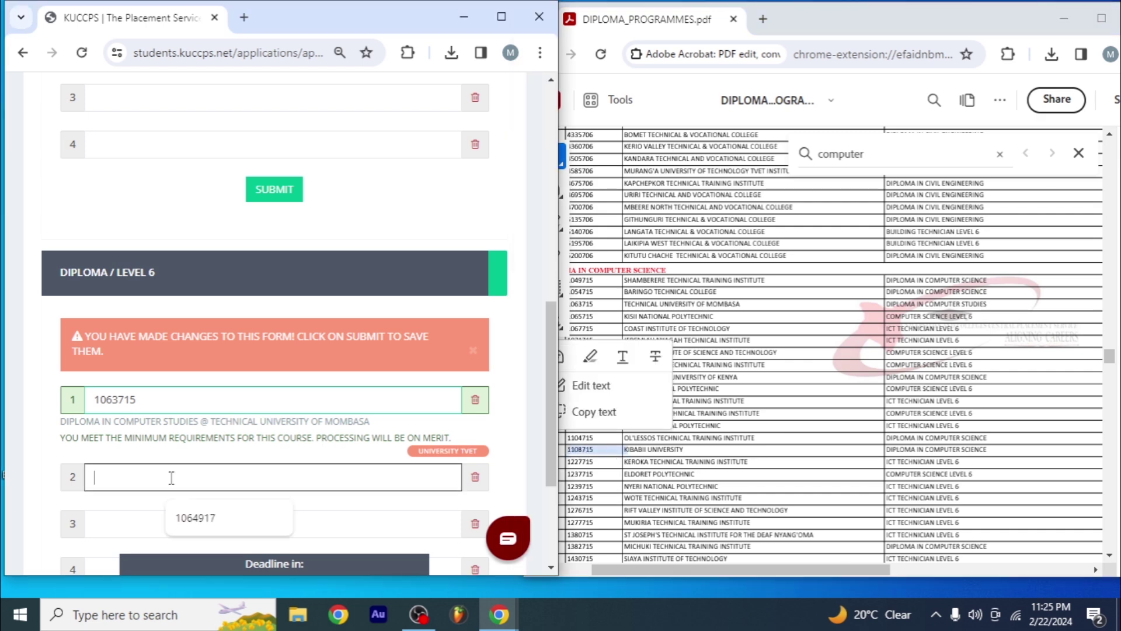
text(110)
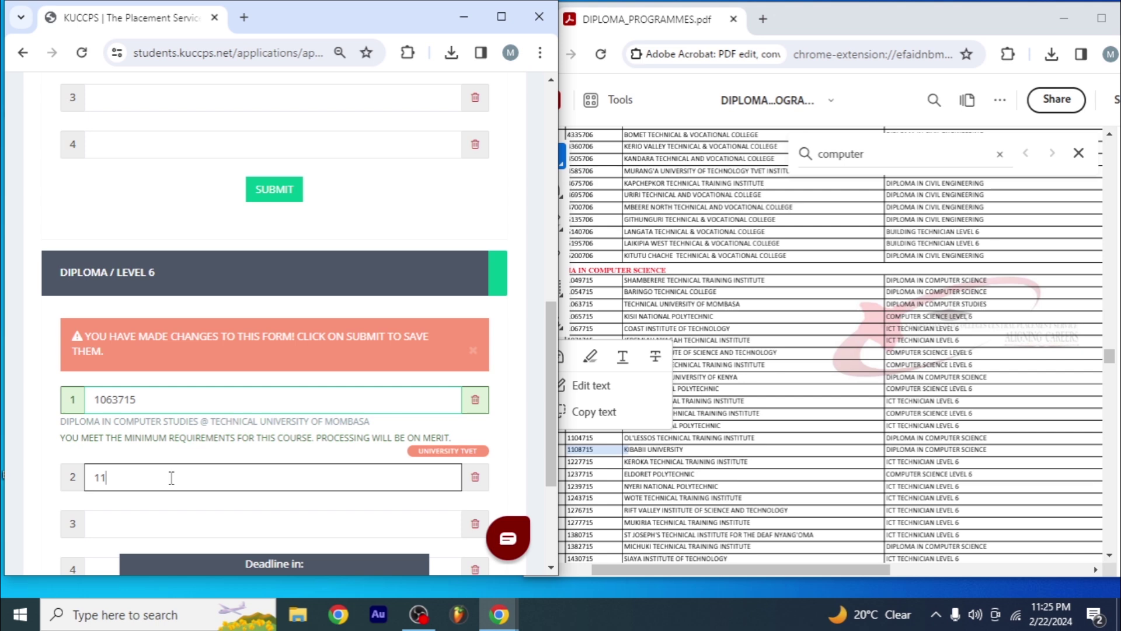
text(8715)
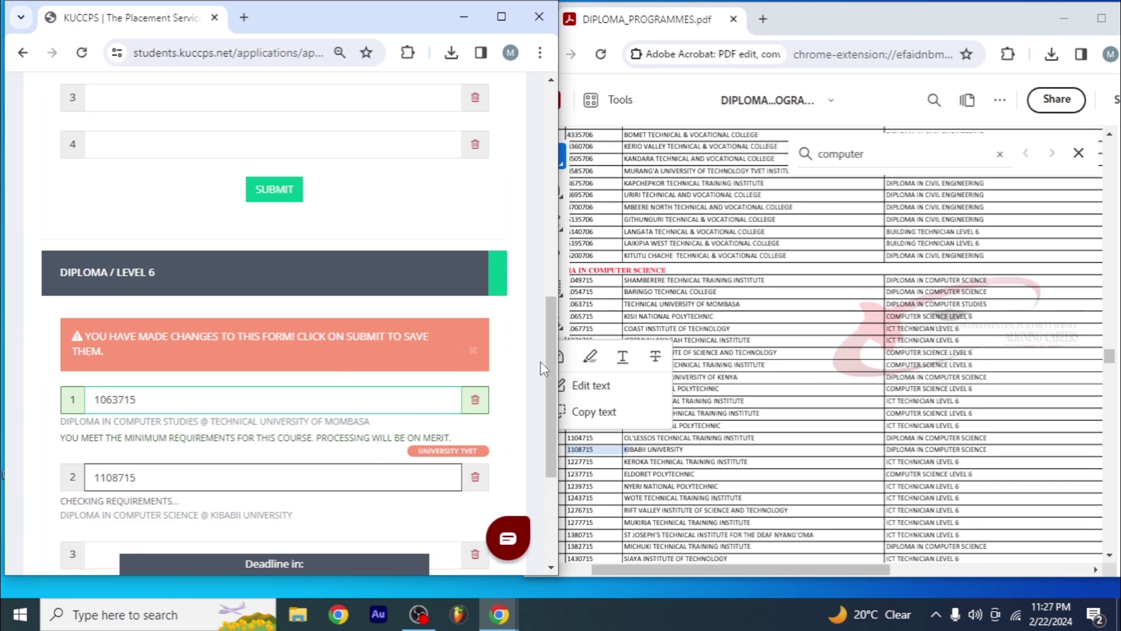
drag(552, 369, 550, 423)
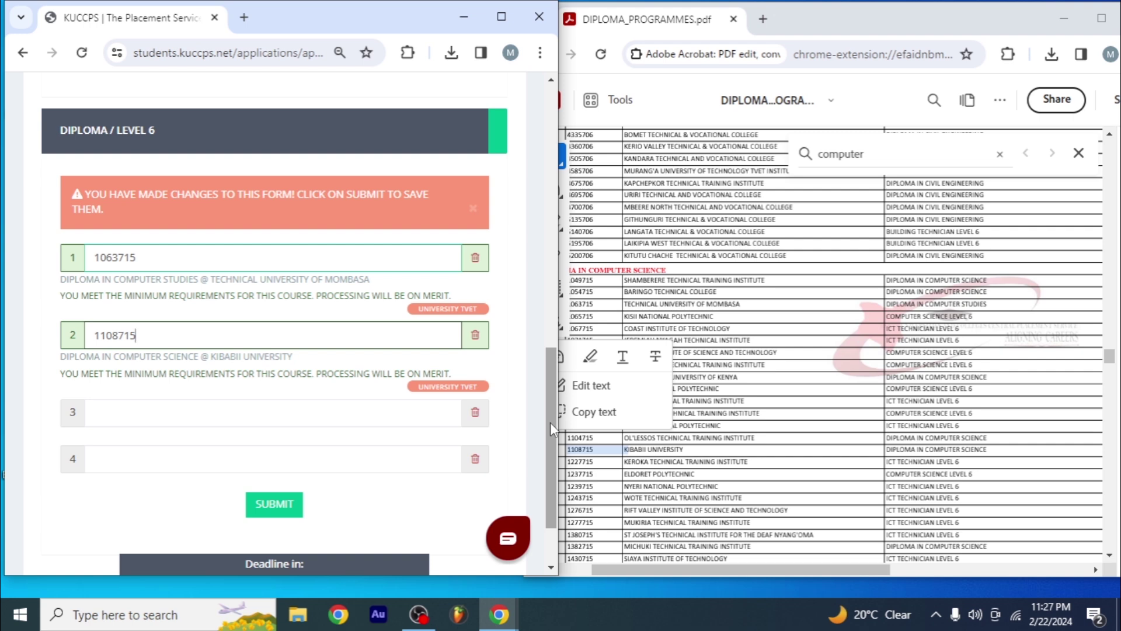
Search the diploma PDF for 'software' instead of 'computer'
click(876, 153)
drag(877, 153, 819, 149)
text(softy)
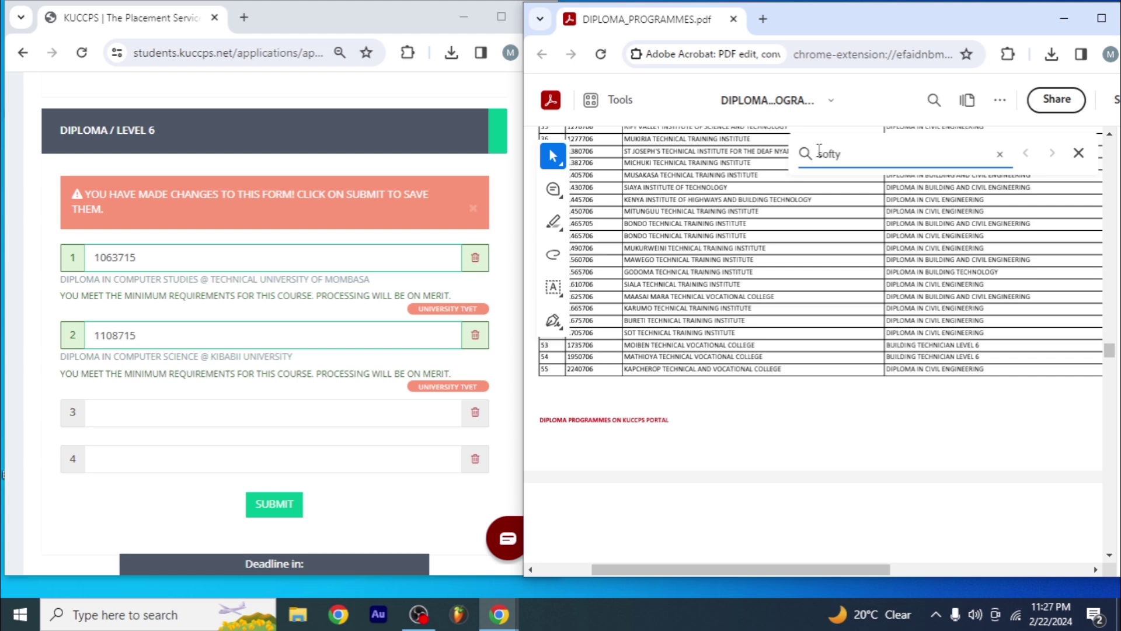
key(BackSpace)
text(ware)
key(Return)
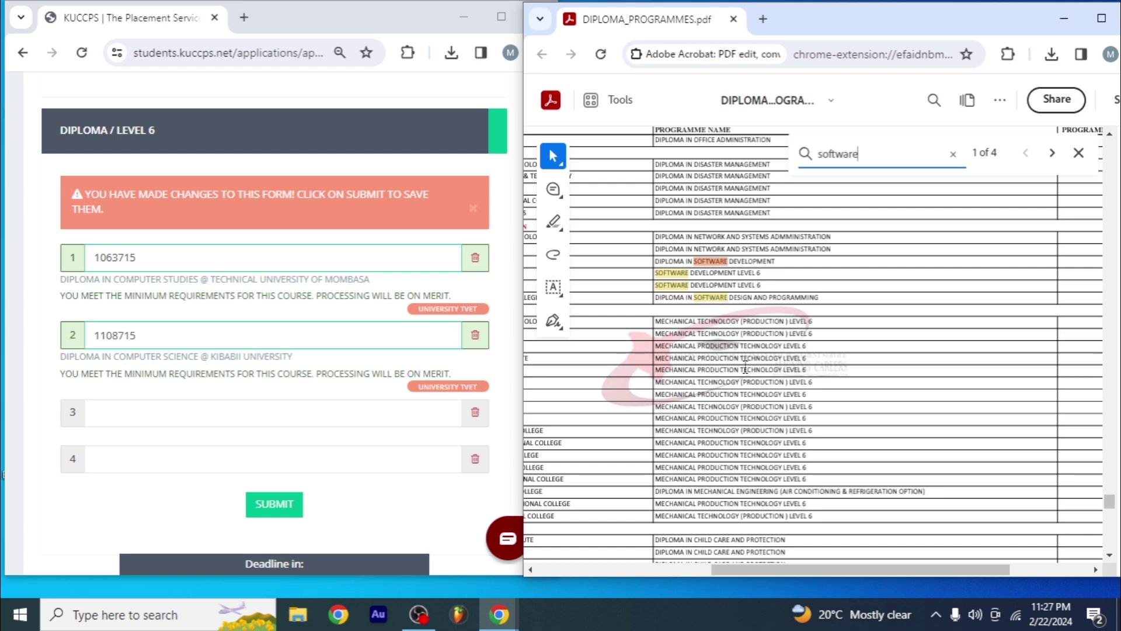
drag(763, 569, 665, 574)
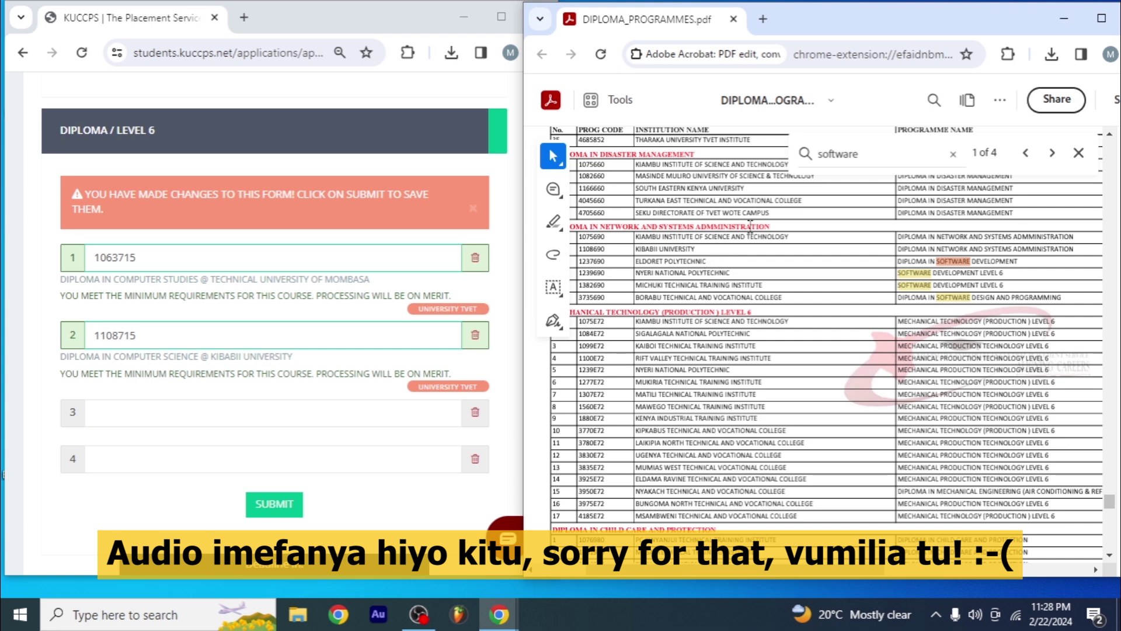
Try 'software engineering', revert to 'software', and select Kibabii University's code 1108690
click(857, 155)
text(engineering)
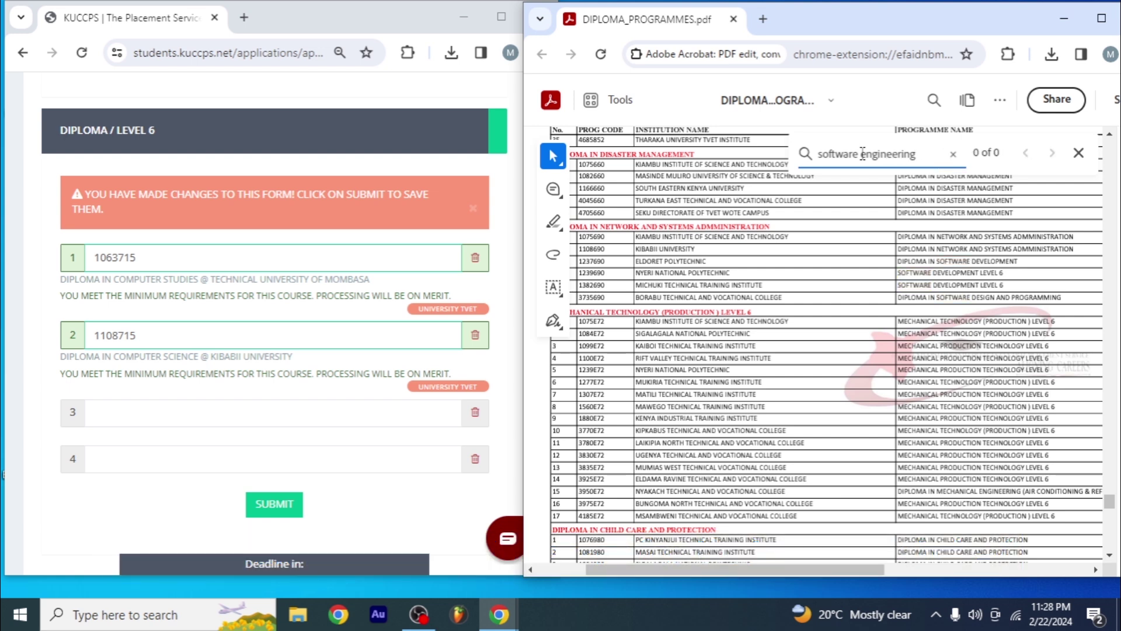
key(BackSpace)
key(BackSpace)
key(BackSpace)
key(BackSpace)
key(BackSpace)
key(BackSpace)
key(BackSpace)
key(BackSpace)
key(BackSpace)
key(BackSpace)
key(BackSpace)
key(BackSpace)
key(Return)
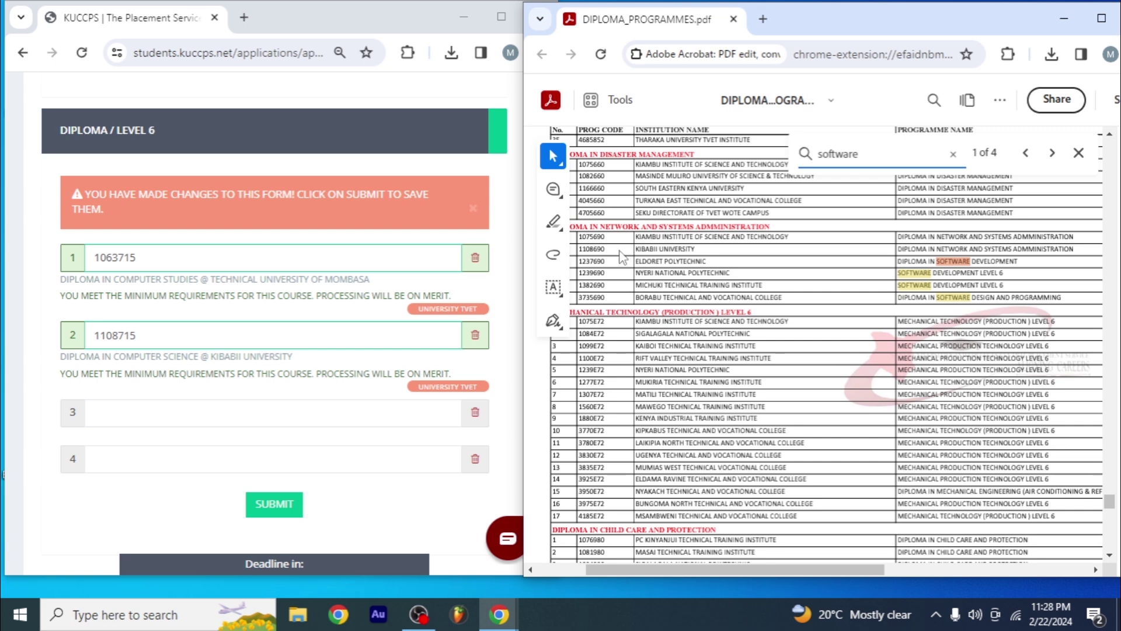
drag(608, 250, 578, 250)
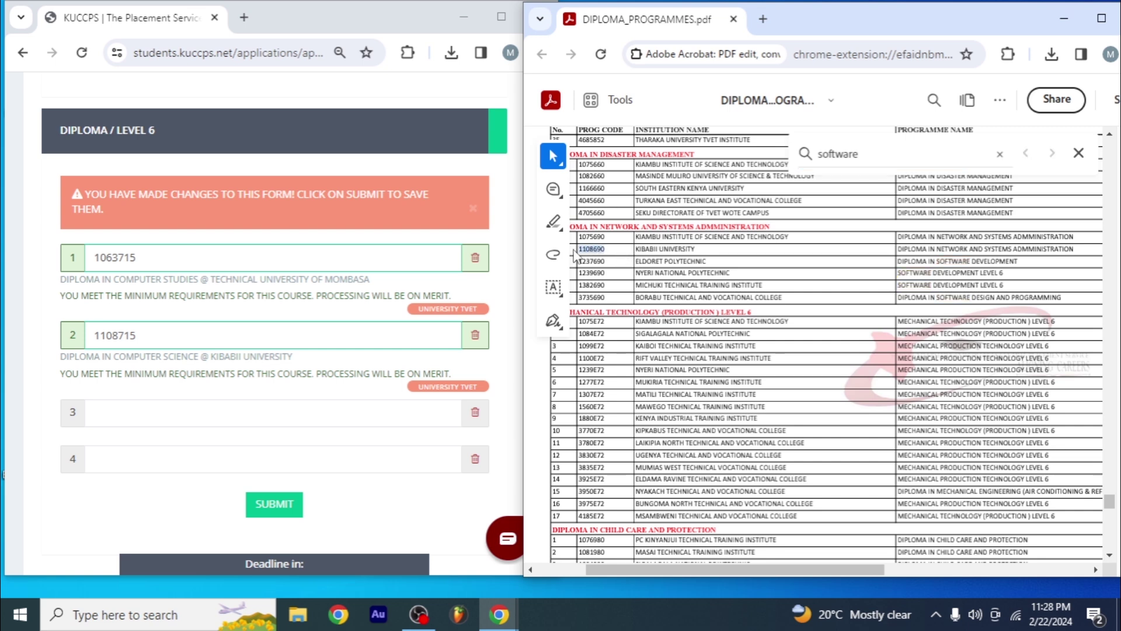
Type code 1108690 into Diploma choice 3
click(234, 411)
text(110)
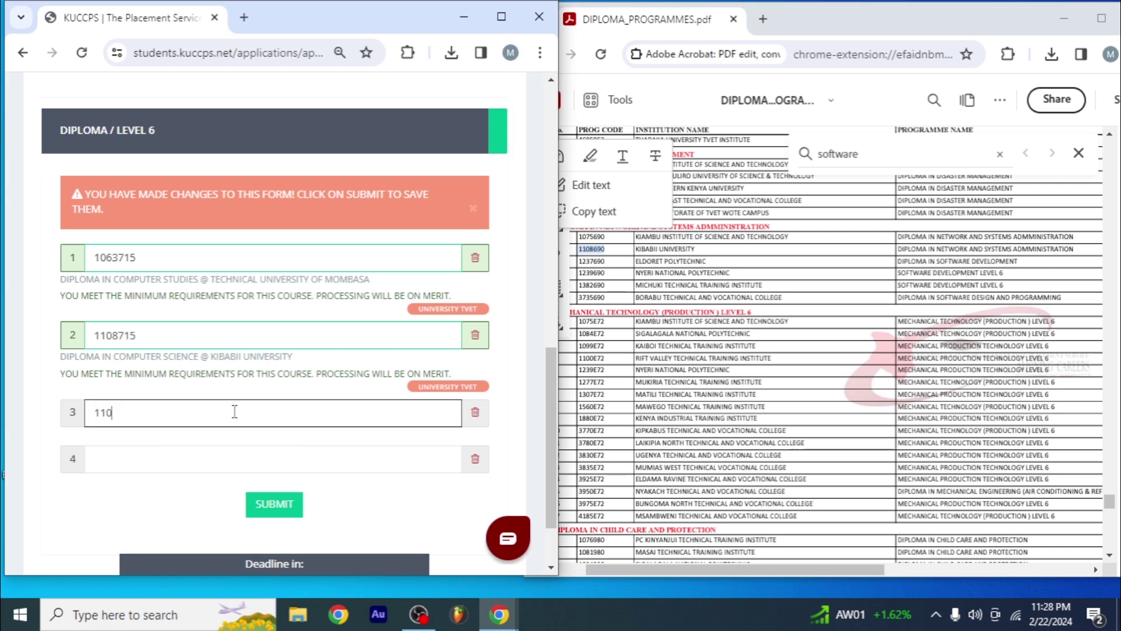
text(8690)
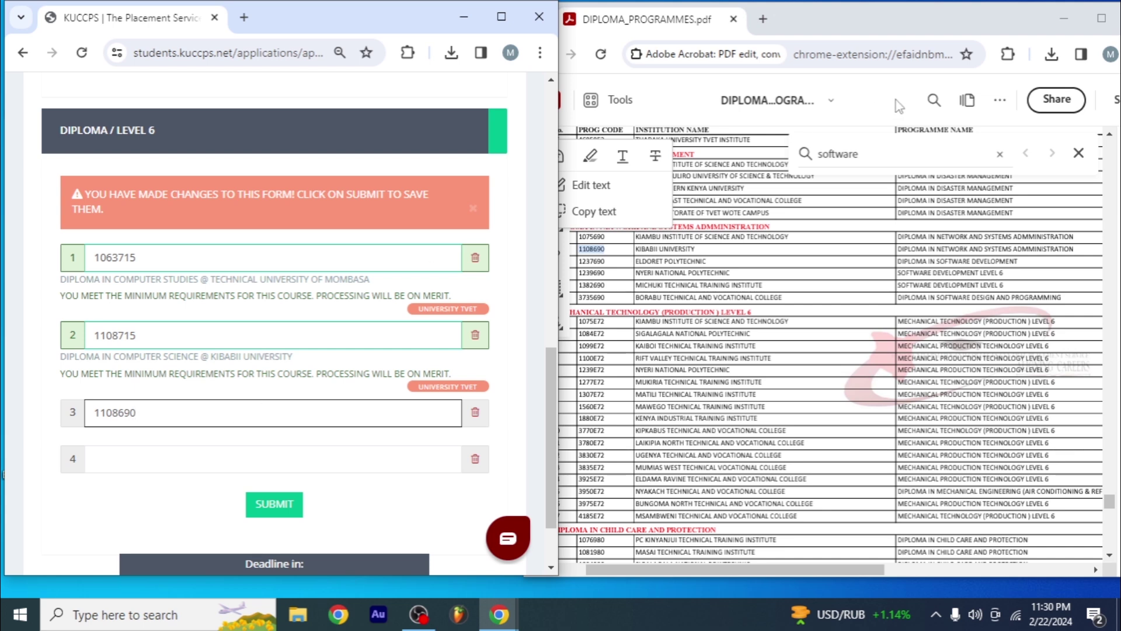
Search the PDF for 'fore', then 'animation', and scroll to the Animation and Graphics Design codes
drag(876, 153, 819, 153)
text(fore)
click(1052, 153)
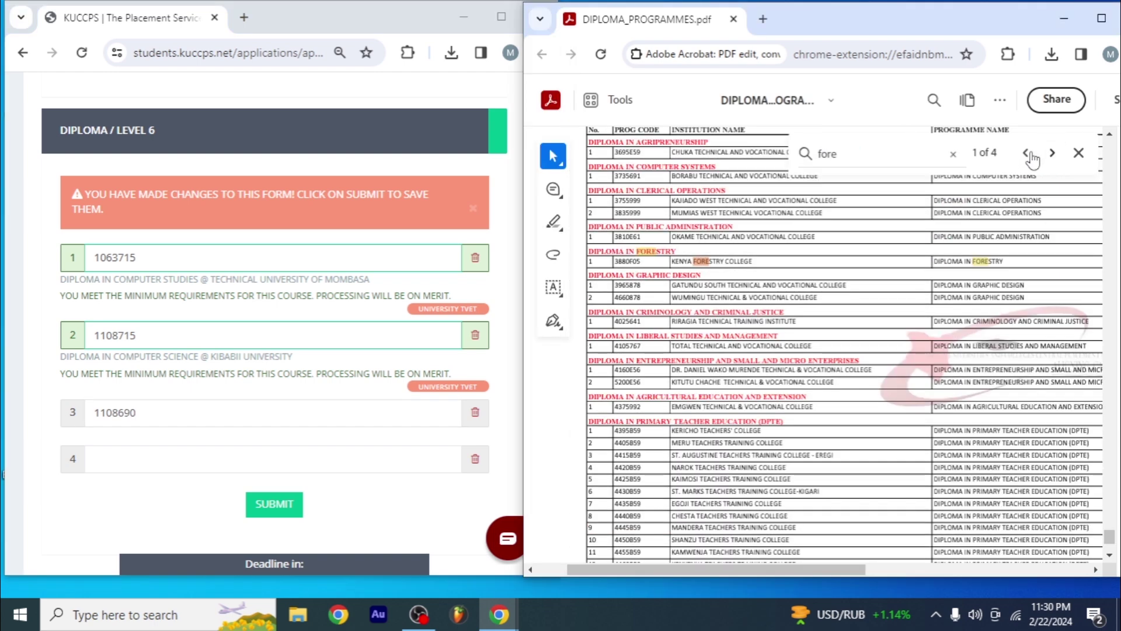
drag(871, 156, 816, 152)
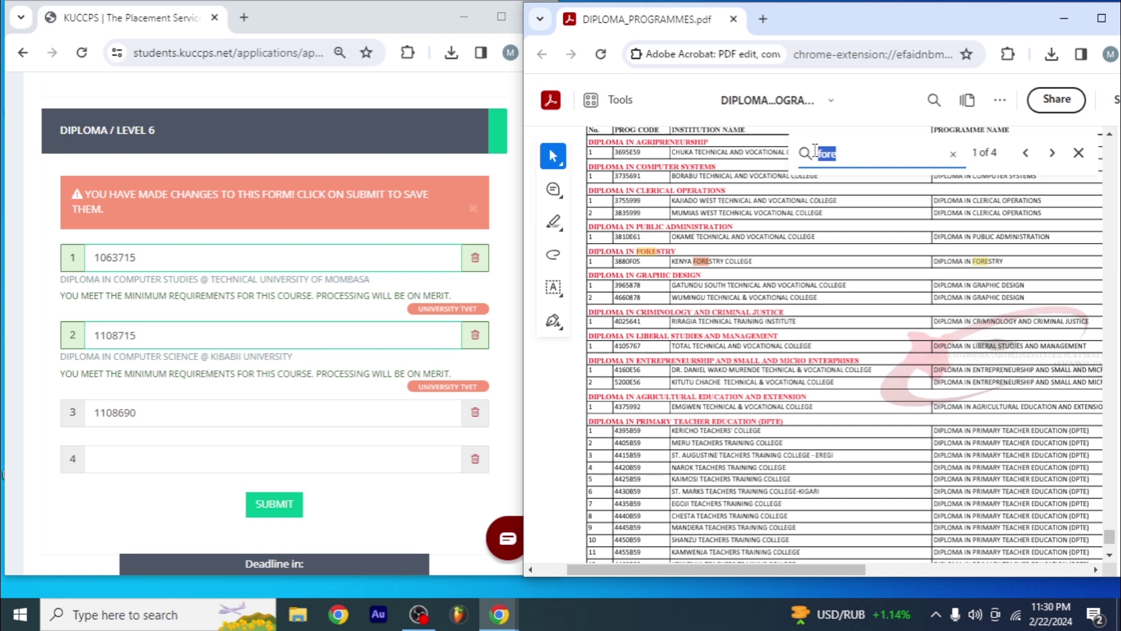
text(animation)
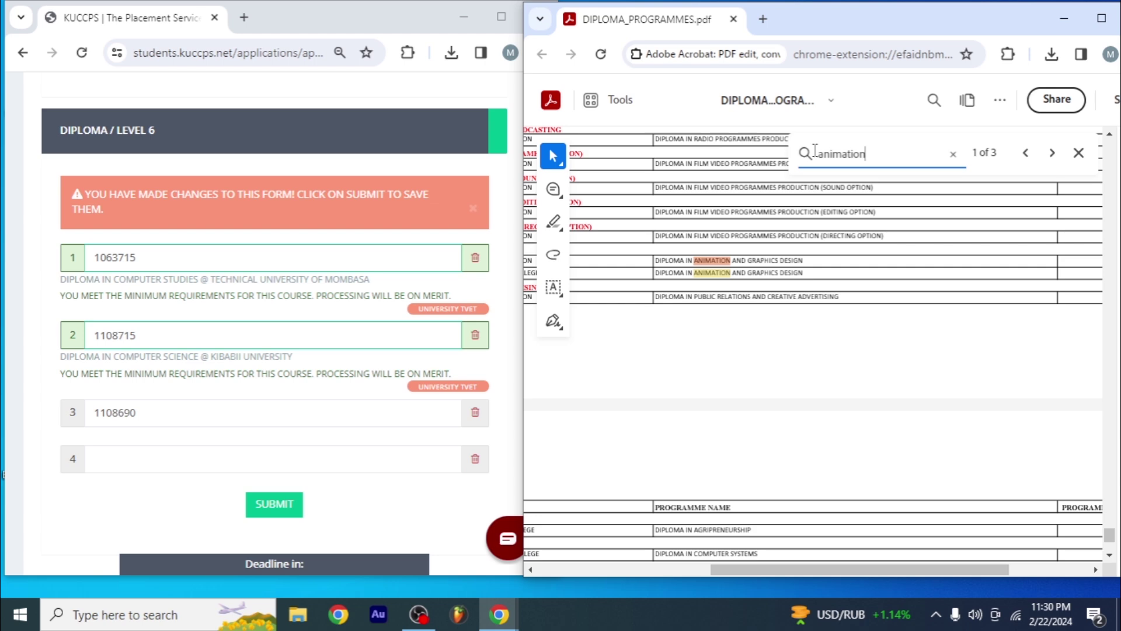
click(788, 570)
drag(789, 570, 639, 612)
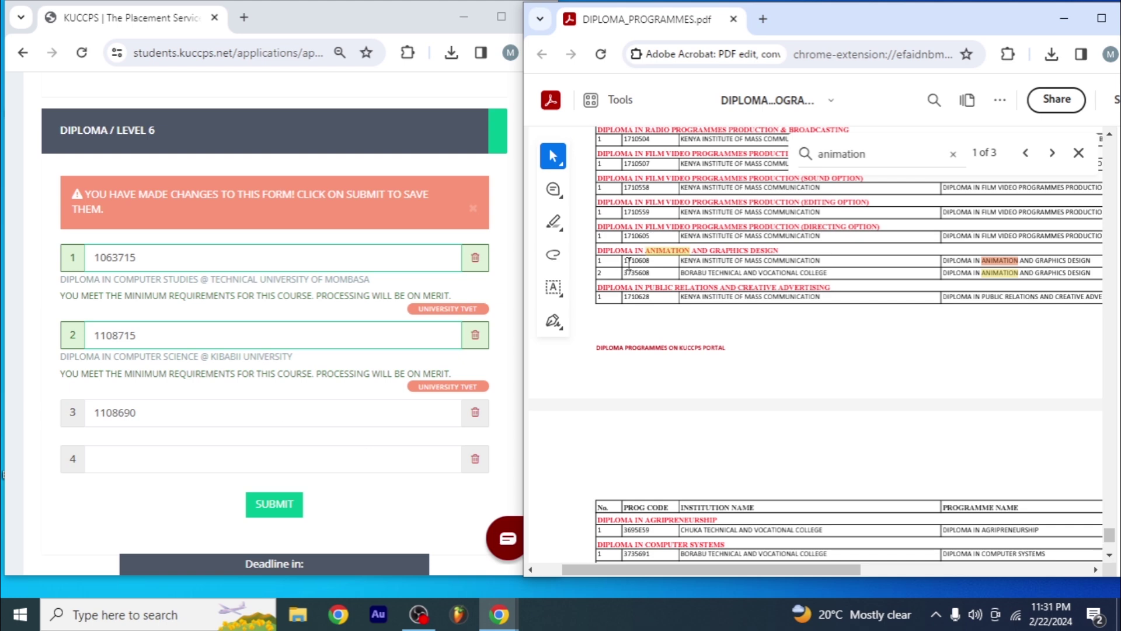
Enter code 1710608 (Animation and Graphics Design, Kenya Institute of Mass Communication) as Diploma choice 4
drag(651, 261, 622, 261)
click(139, 462)
text(17)
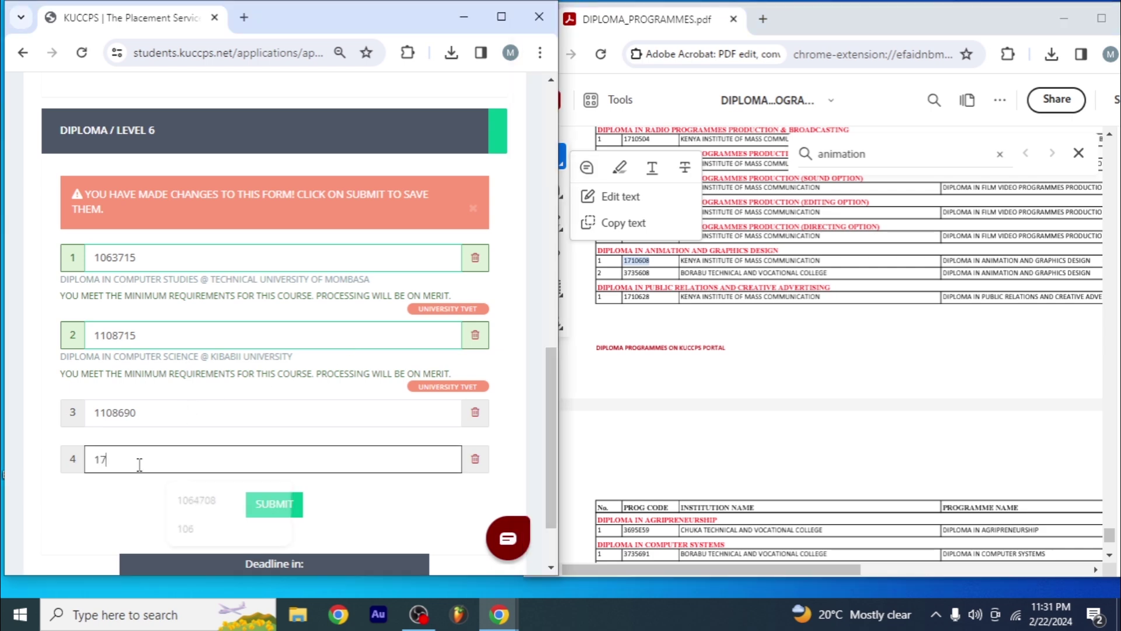
text(10608)
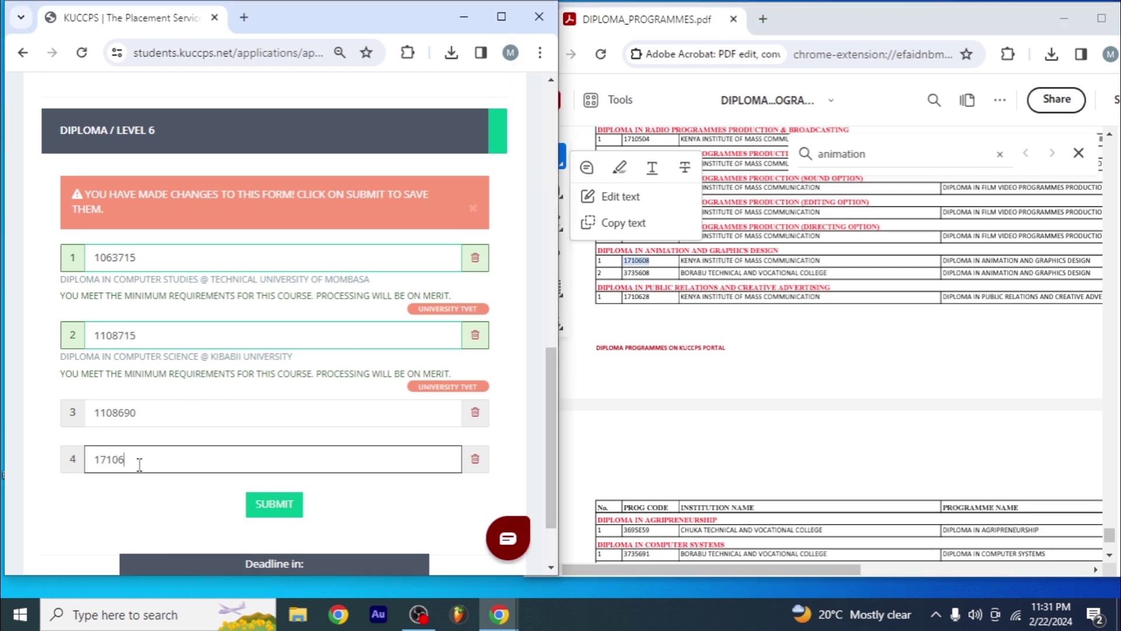
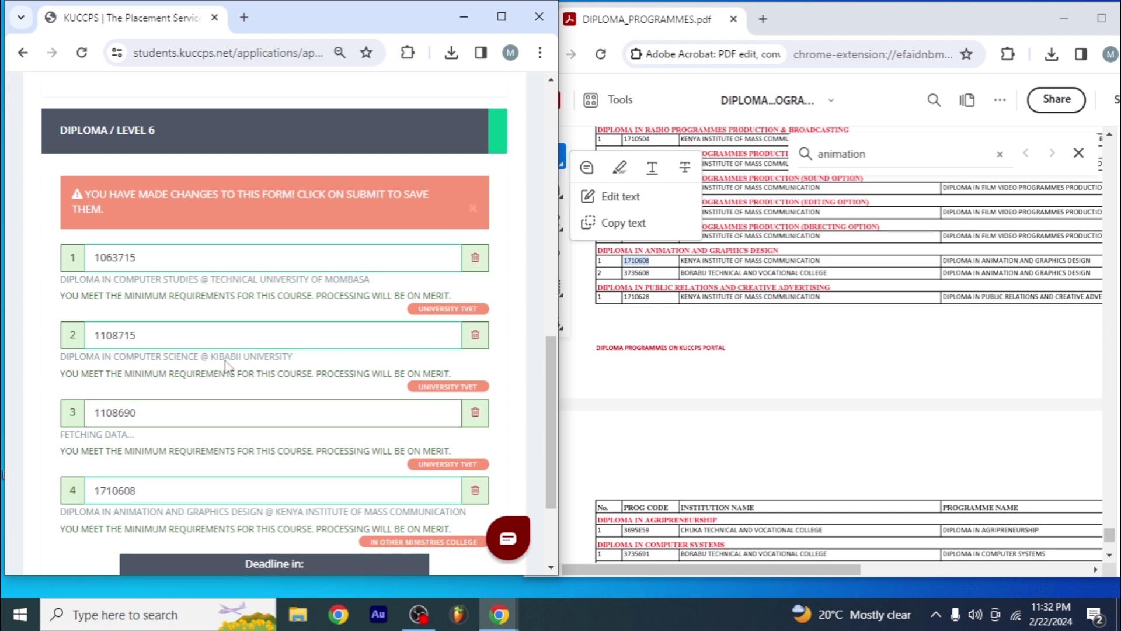
Maximize the browser window and scroll up to the diploma choices list and its unsaved-changes banner
drag(547, 372, 548, 388)
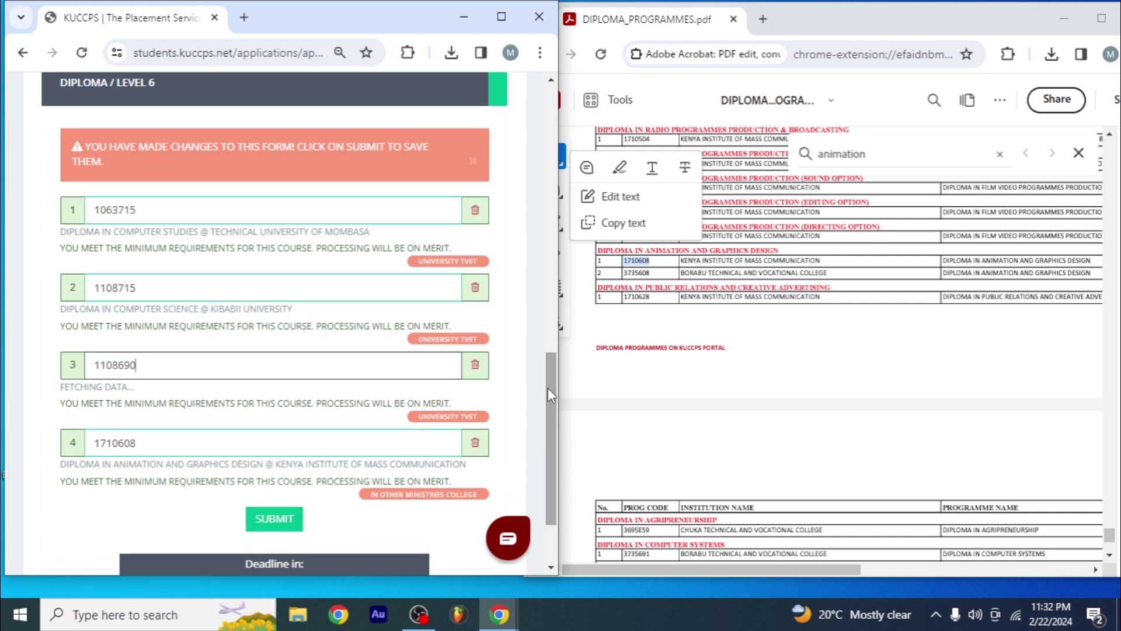
click(501, 20)
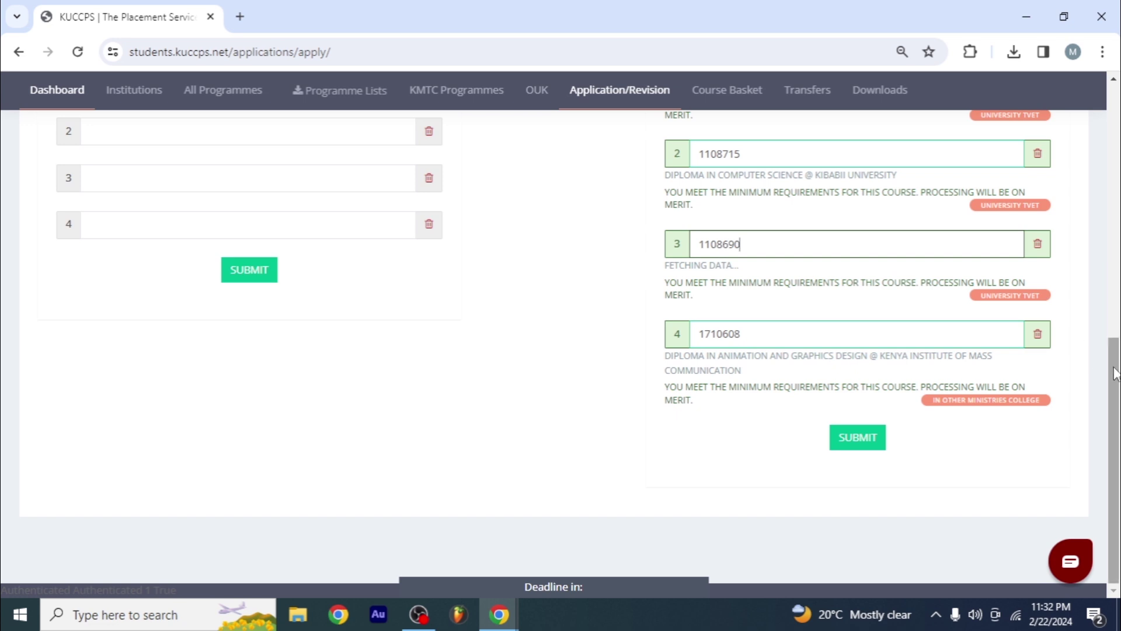
drag(1112, 371, 1112, 309)
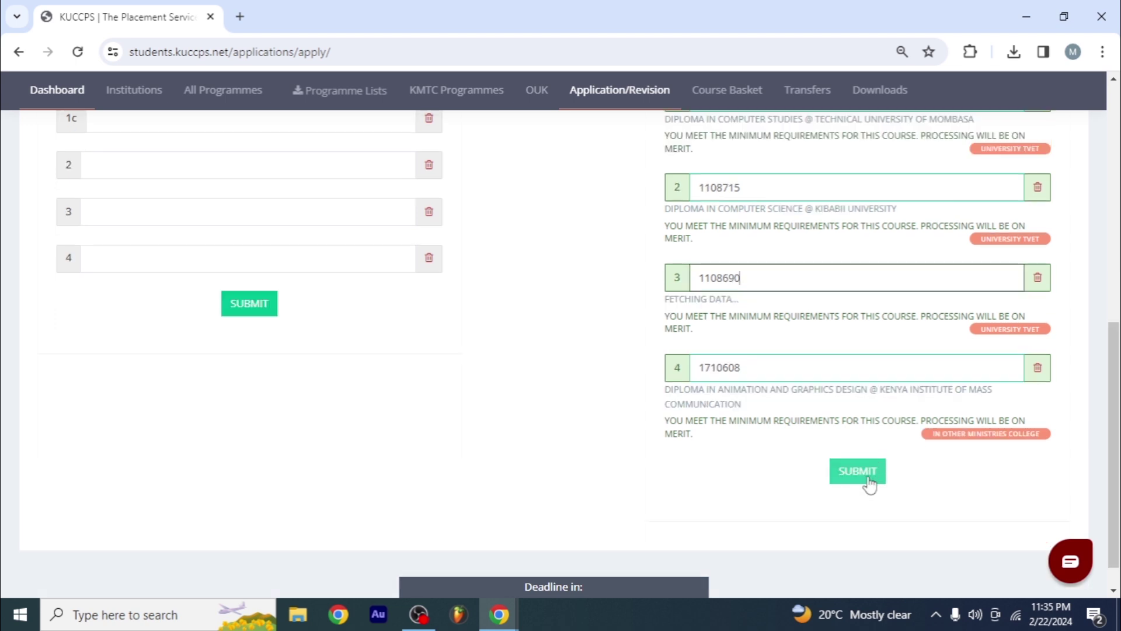
Submit the choices with Yes to alternative placement, accept the scholarship warning, and open the Ksh 1,500 payment link
click(869, 471)
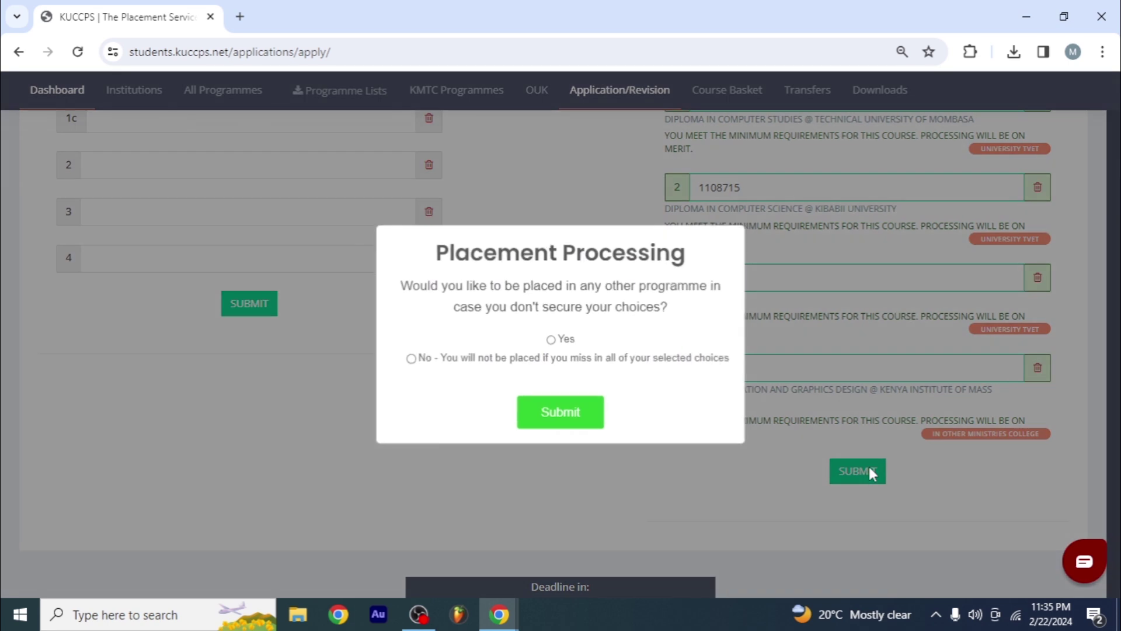
click(551, 340)
click(555, 413)
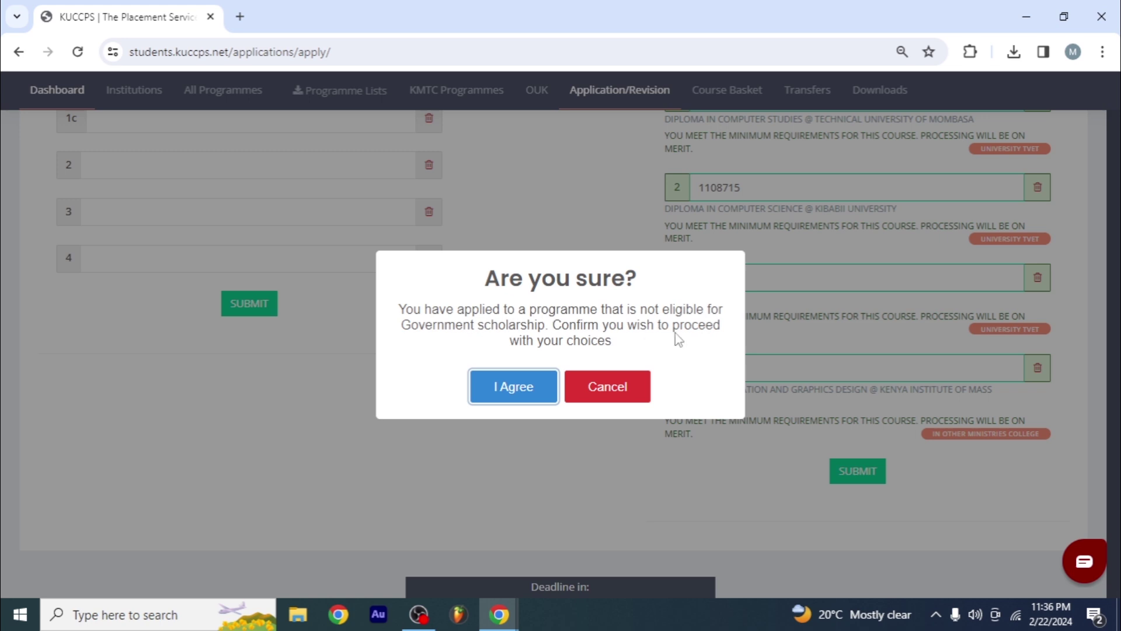
click(498, 387)
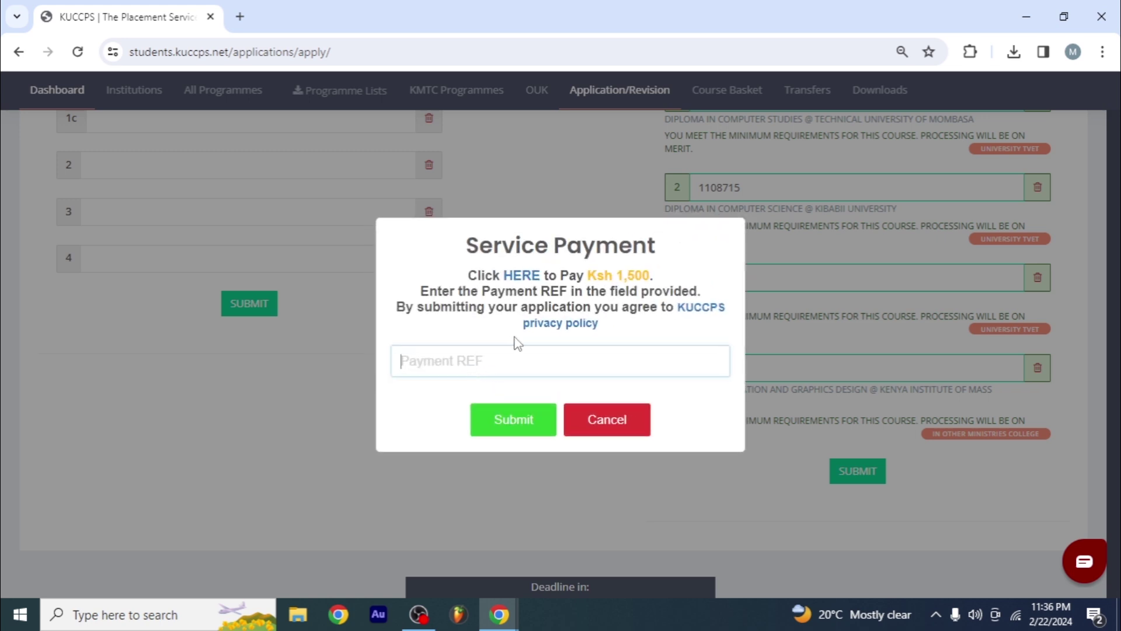
click(527, 282)
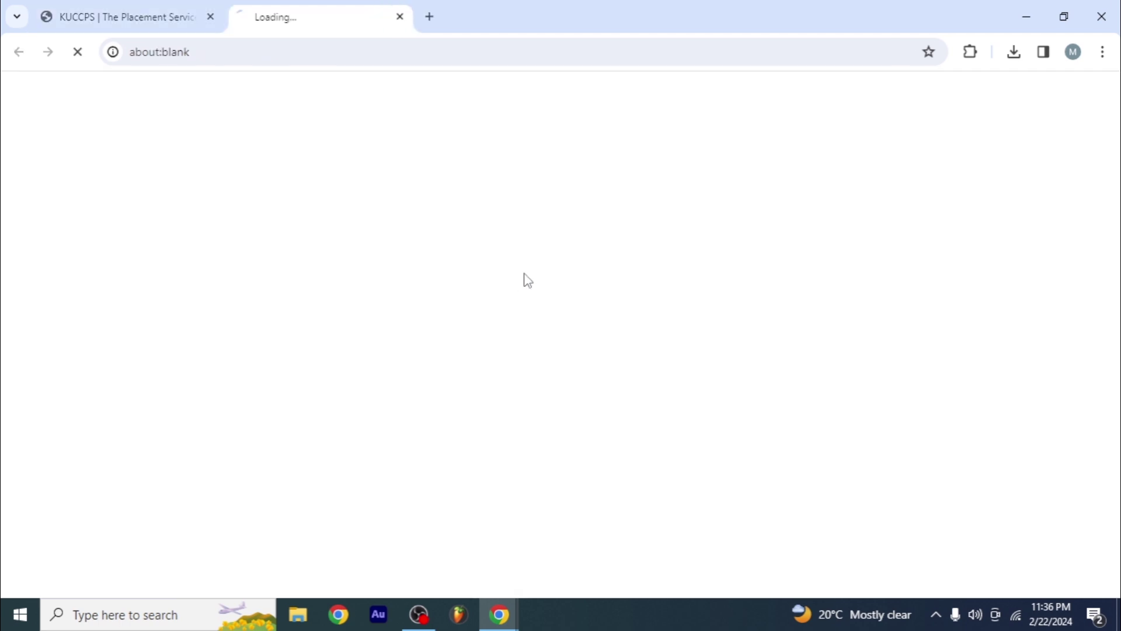
Select the payment reference, pick M-PESA to pay the KES 1,500 bill, and request the phone menu
drag(379, 208, 310, 214)
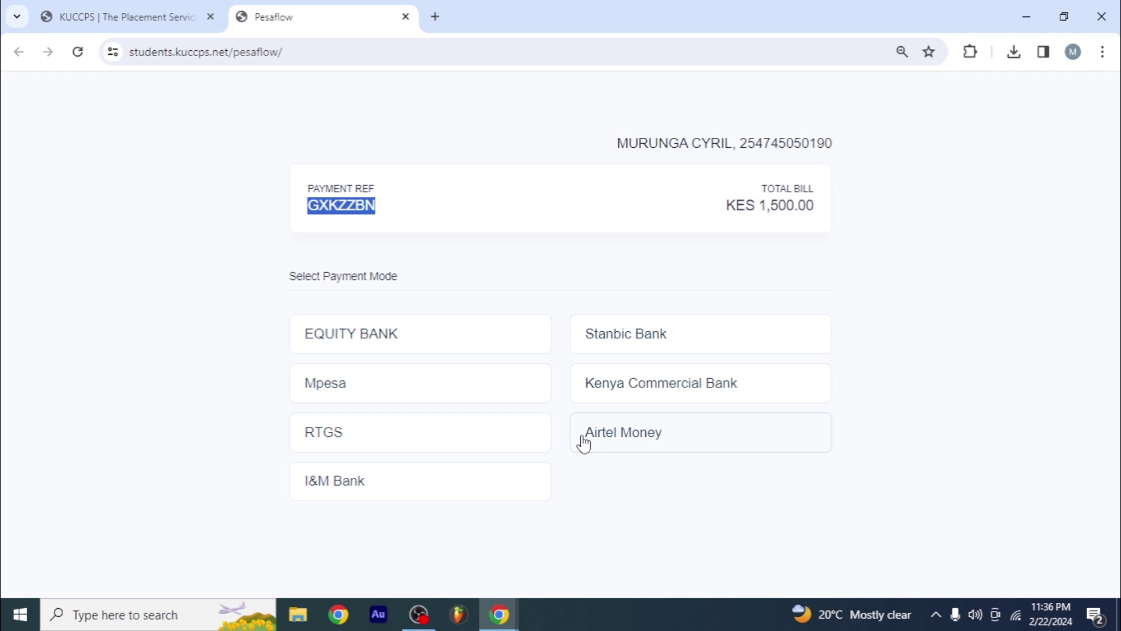
click(344, 387)
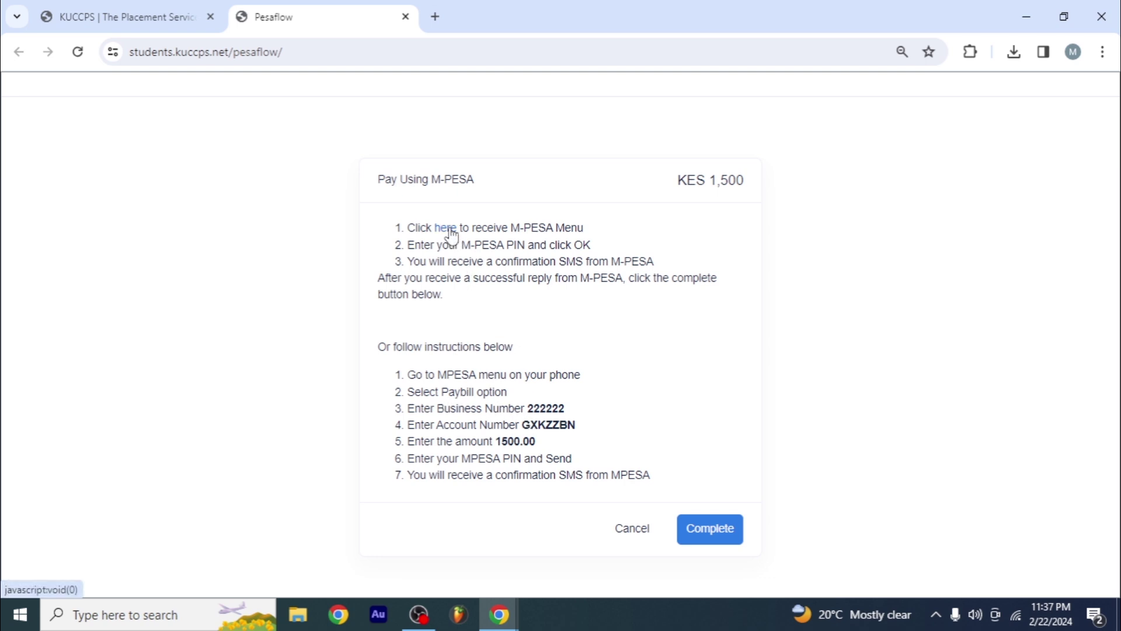
click(450, 229)
Correct the end of the phone number, initiate the M-PESA push, then confirm the payment was made
drag(497, 286, 447, 285)
key(BackSpace)
text(07539)
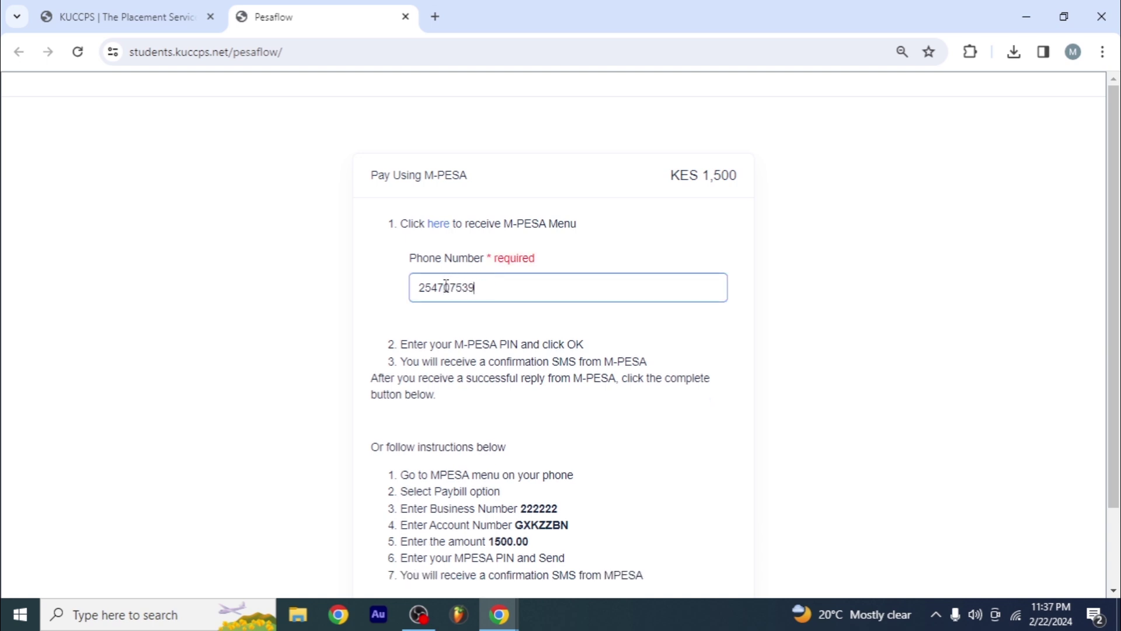
text(321)
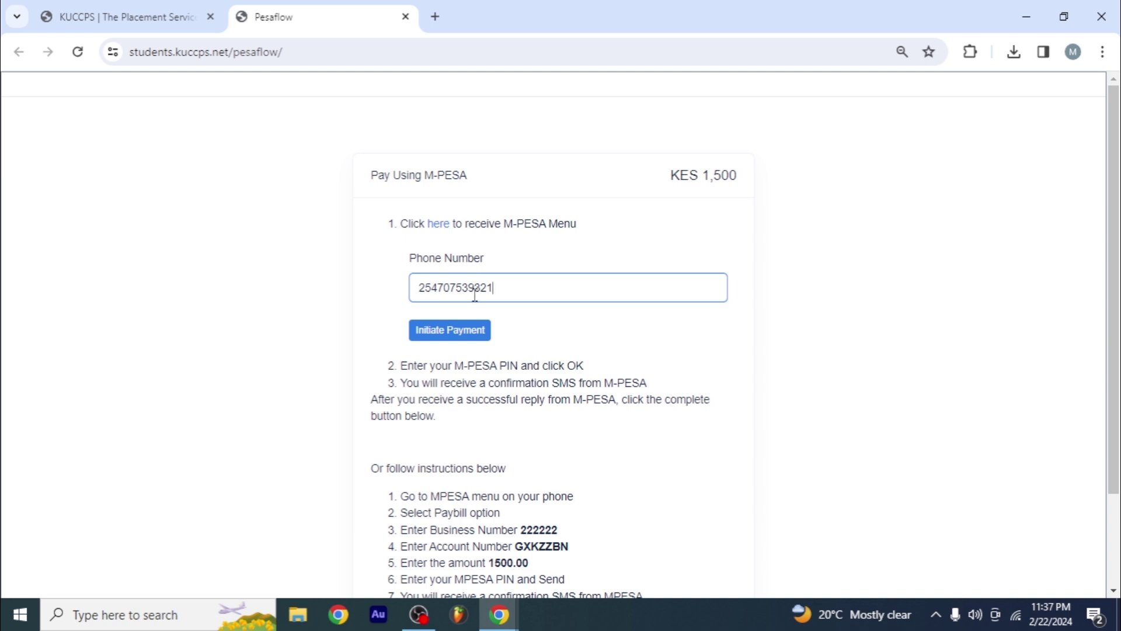
click(447, 339)
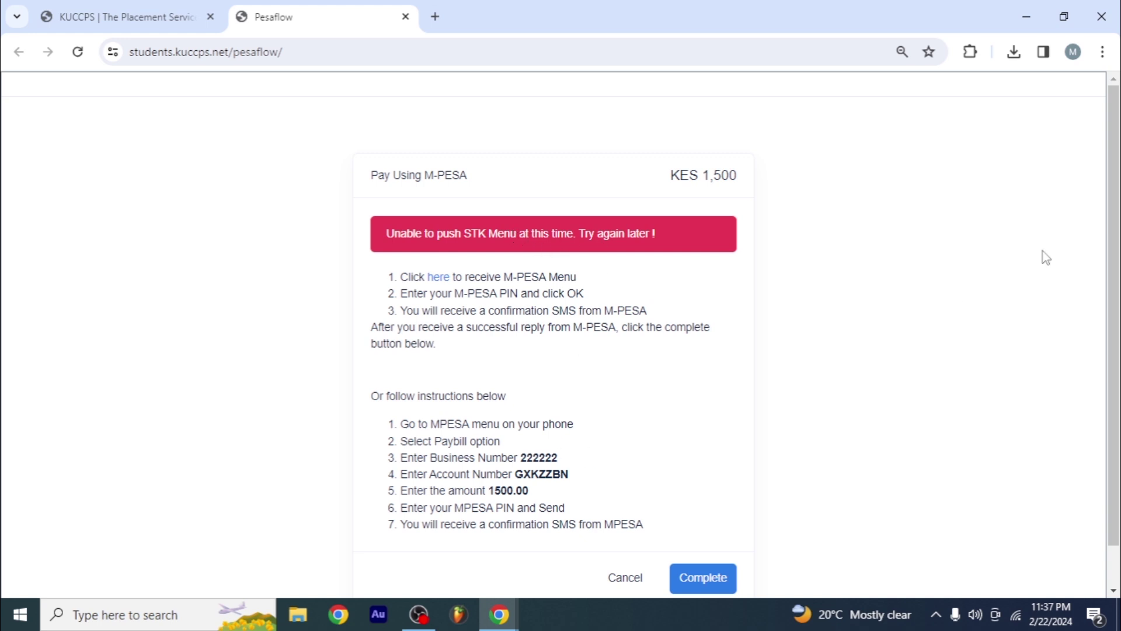
drag(1115, 219, 1117, 250)
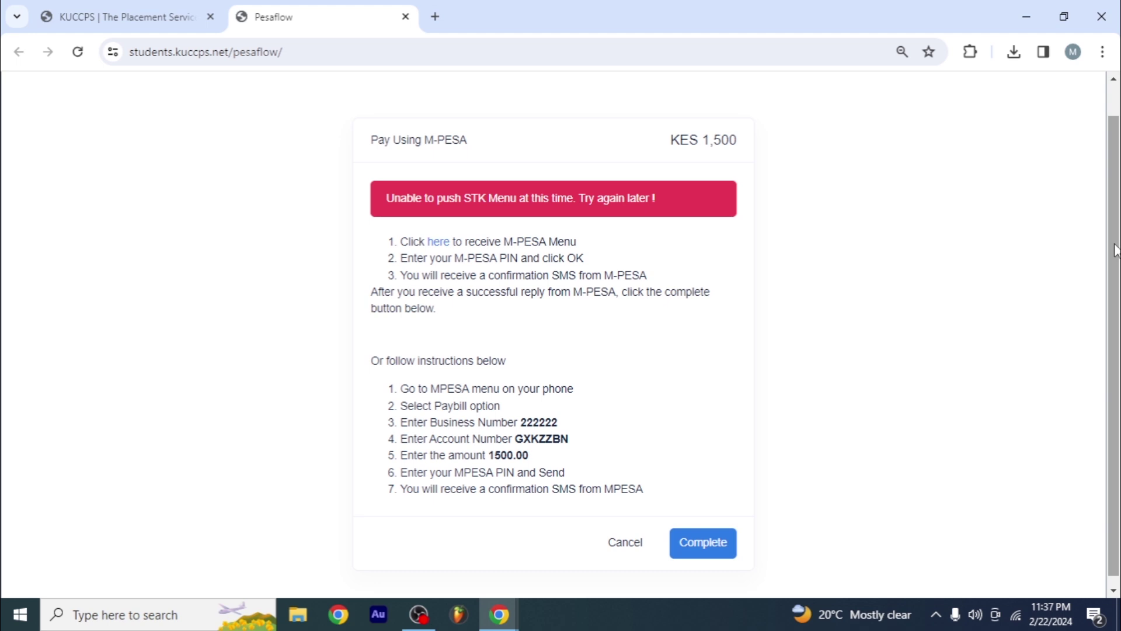
scroll(708, 578, up, 1)
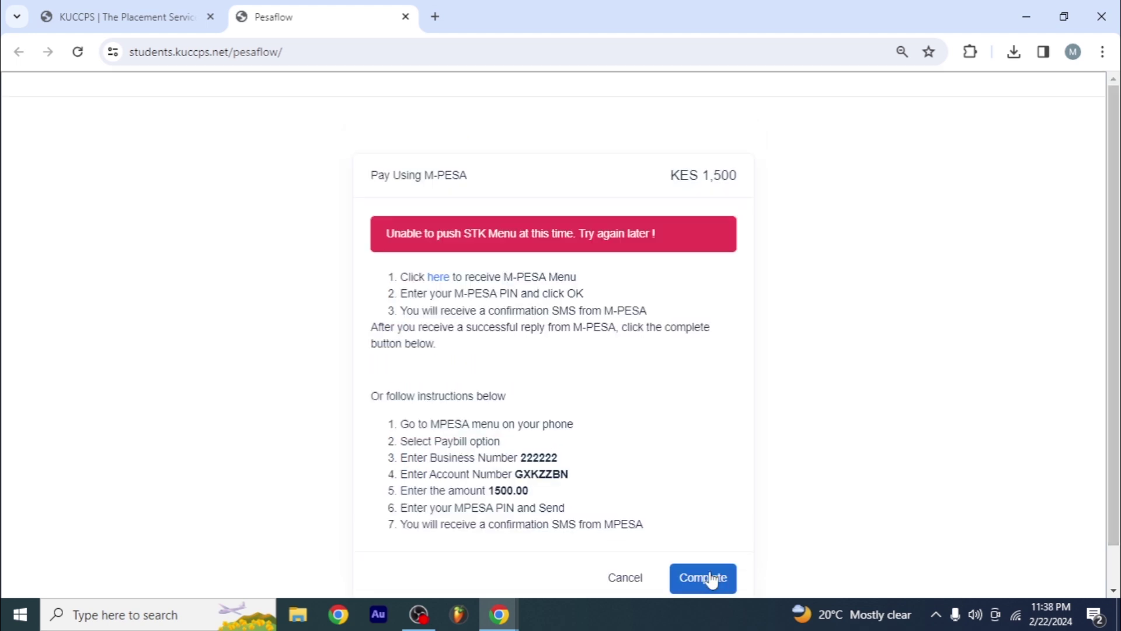
click(712, 581)
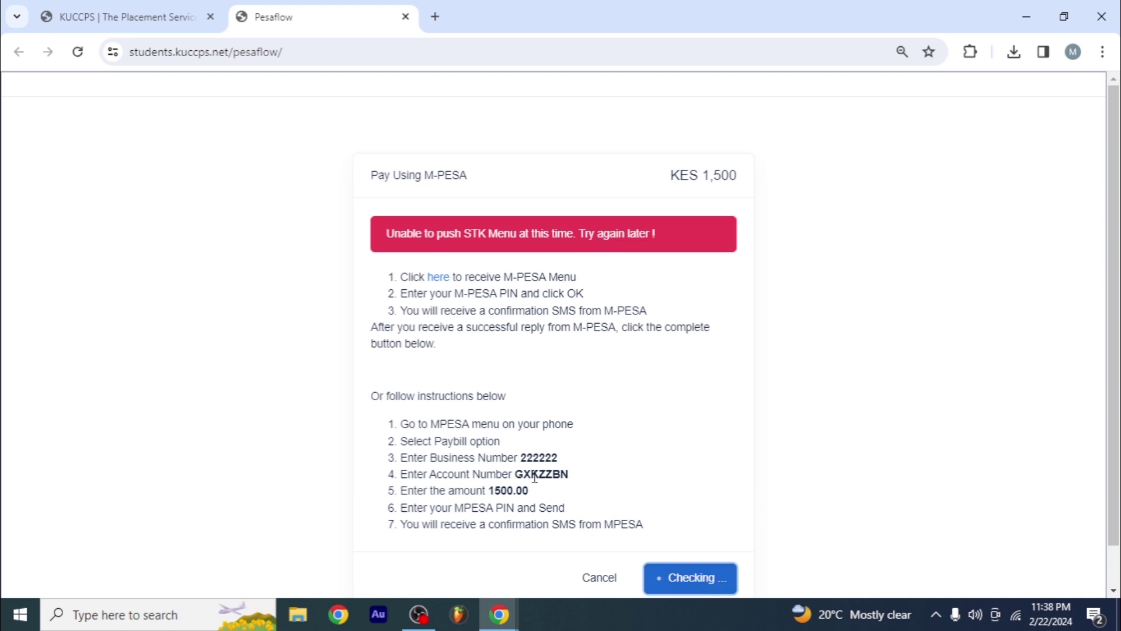
Copy the account number from the M-PESA paybill instructions and wait for the redirect to the dashboard
drag(514, 474, 570, 481)
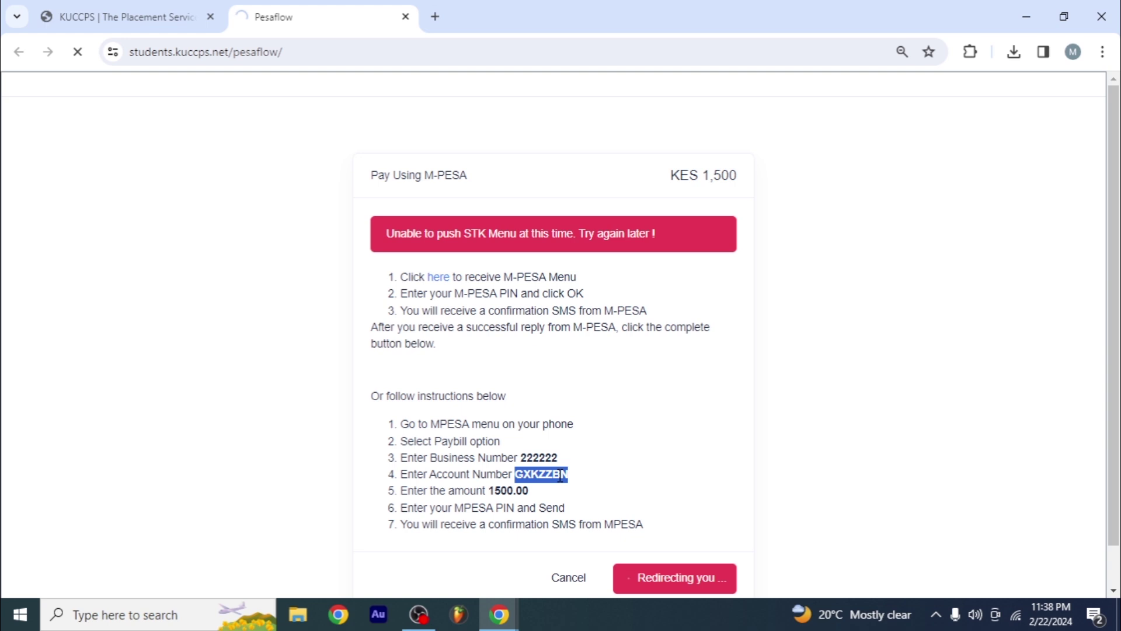
right_click(559, 474)
click(606, 309)
click(613, 456)
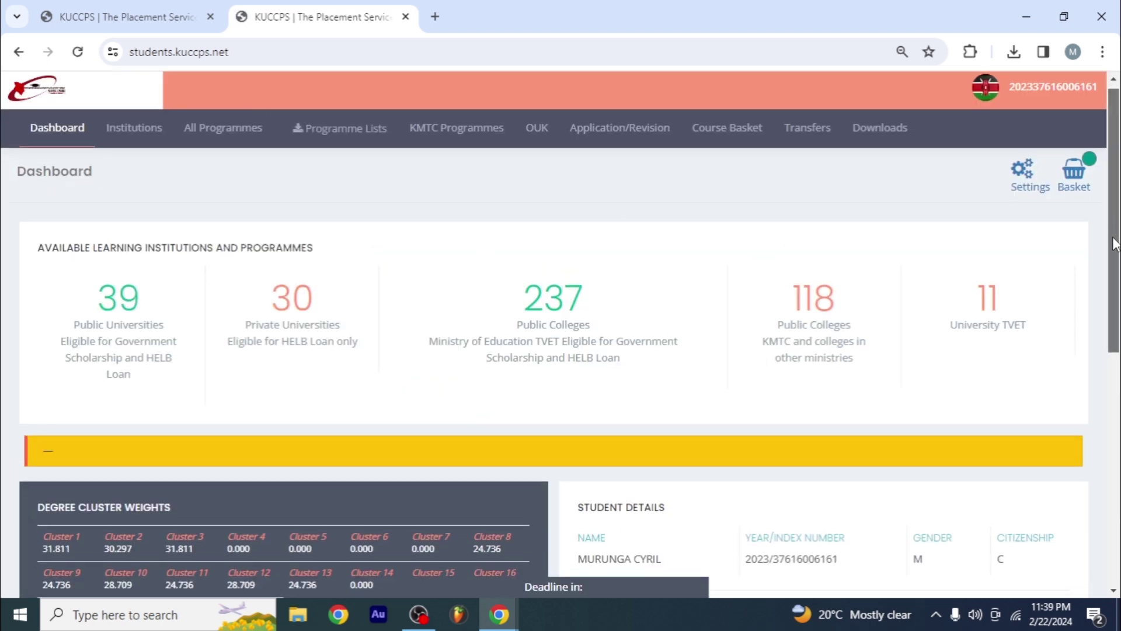
drag(1115, 244, 1110, 218)
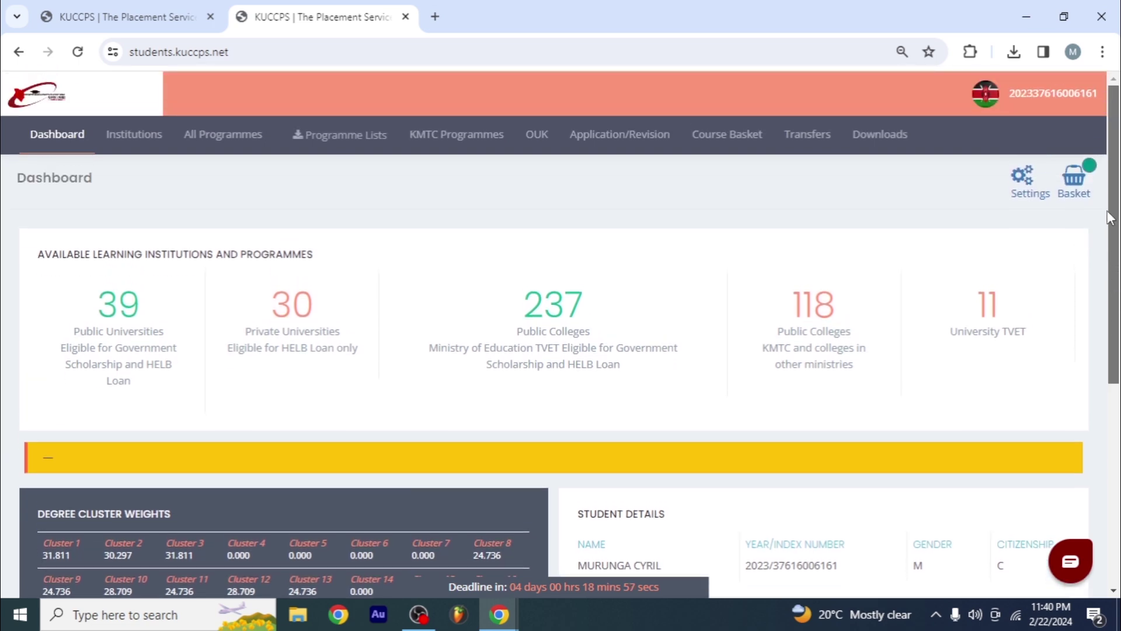
Paste the copied payment reference into the application's Payment REF field and submit it
click(166, 23)
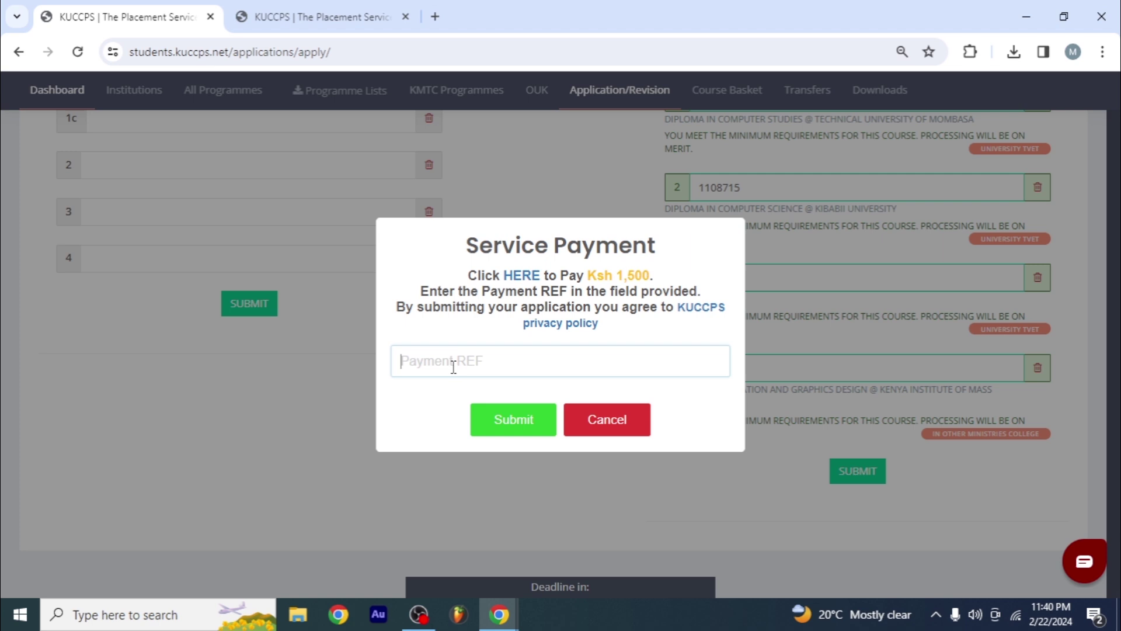
right_click(431, 357)
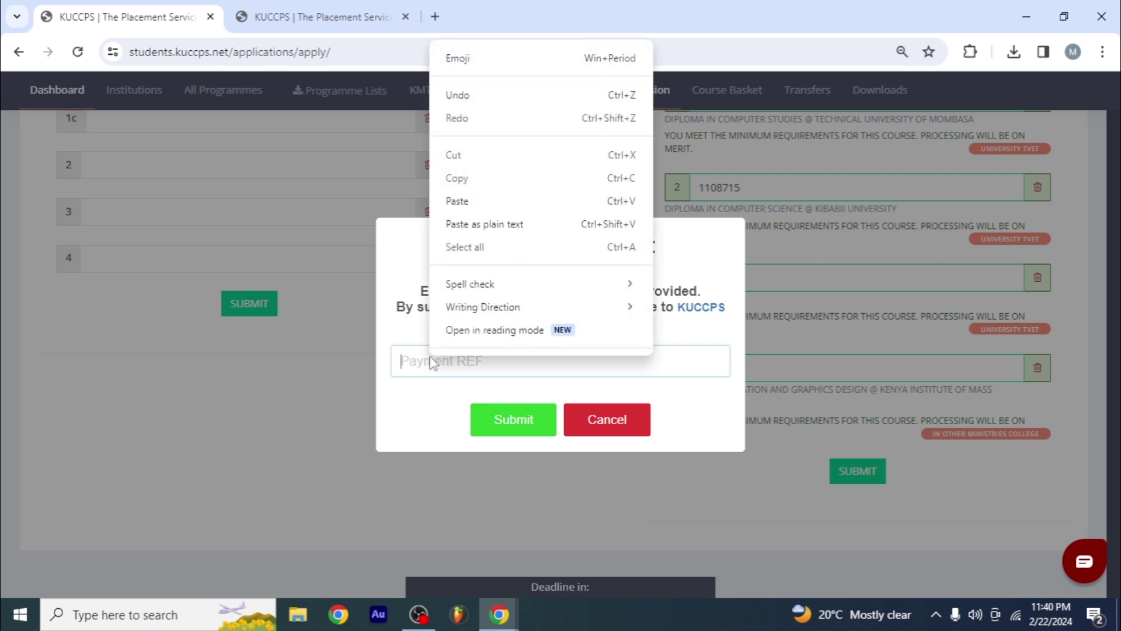
click(458, 201)
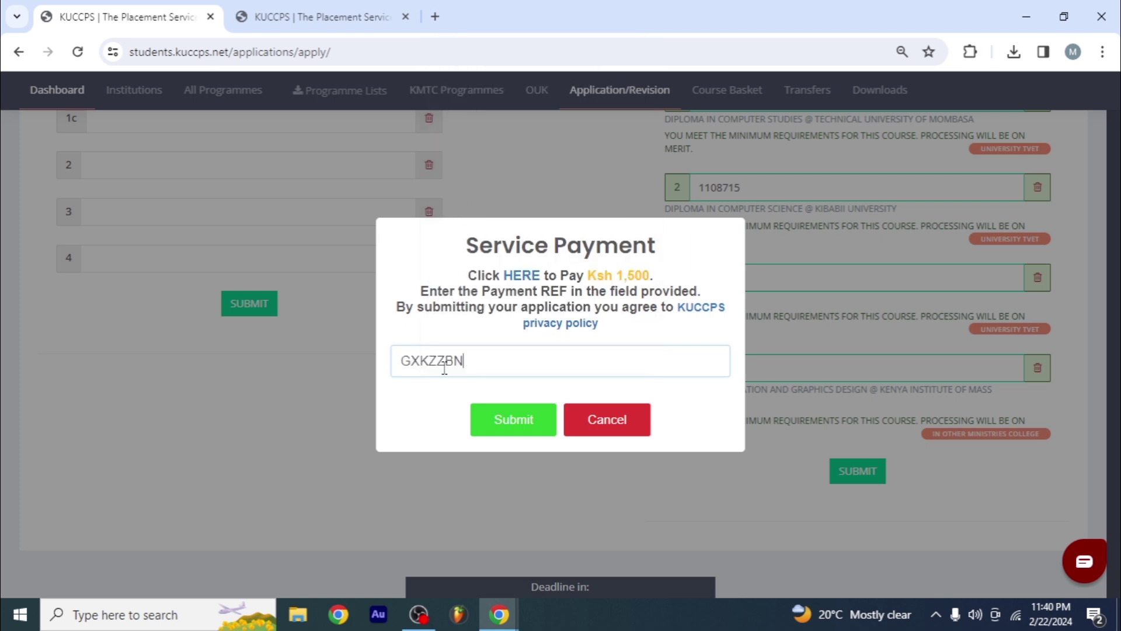
click(514, 420)
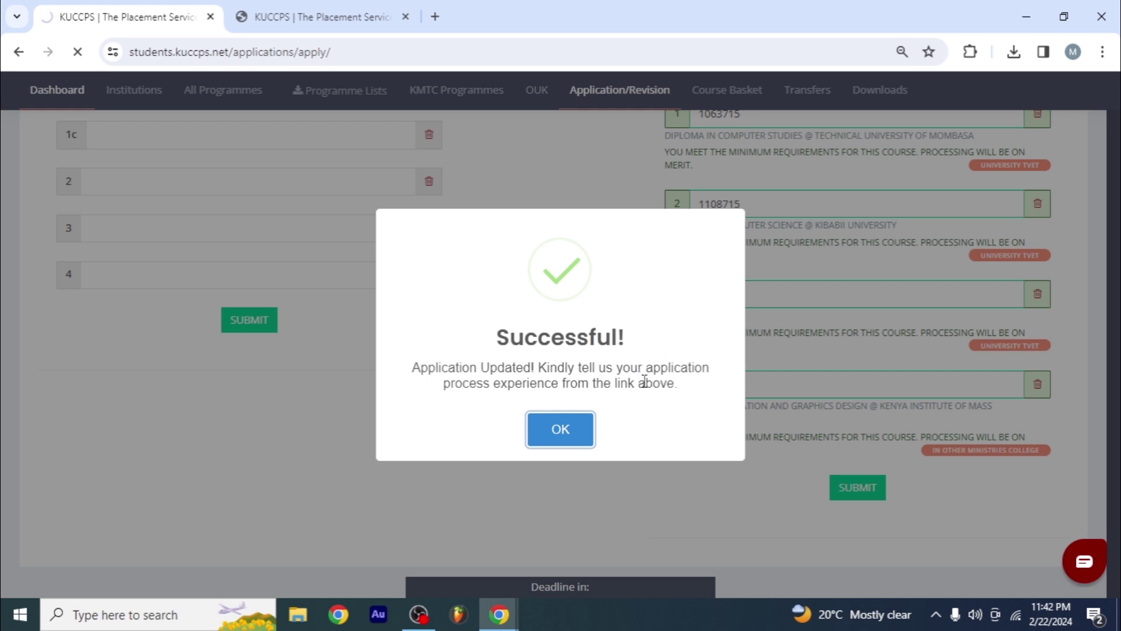
Dismiss the success message, review the four diploma choices under Active Application, and log out
click(574, 432)
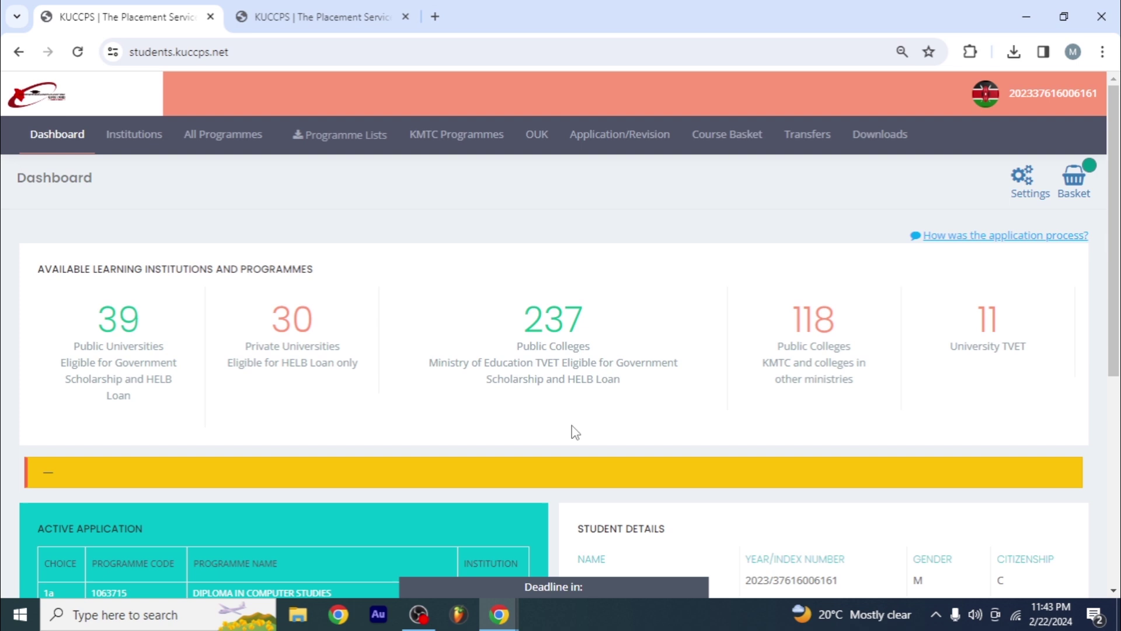
drag(1112, 138, 1119, 271)
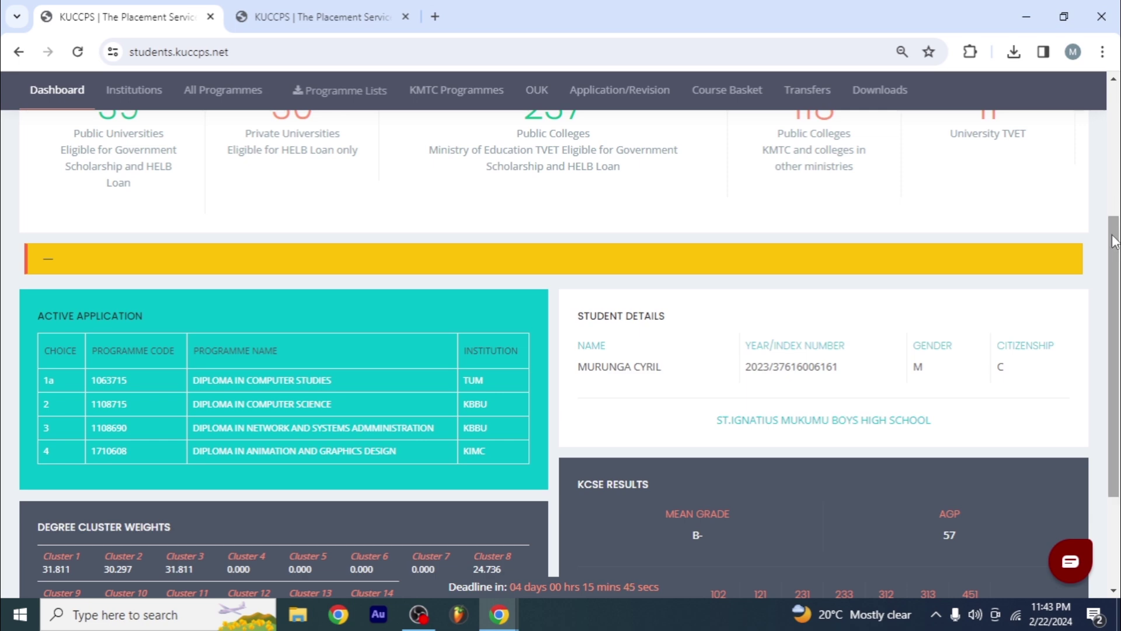
drag(1115, 241, 1114, 111)
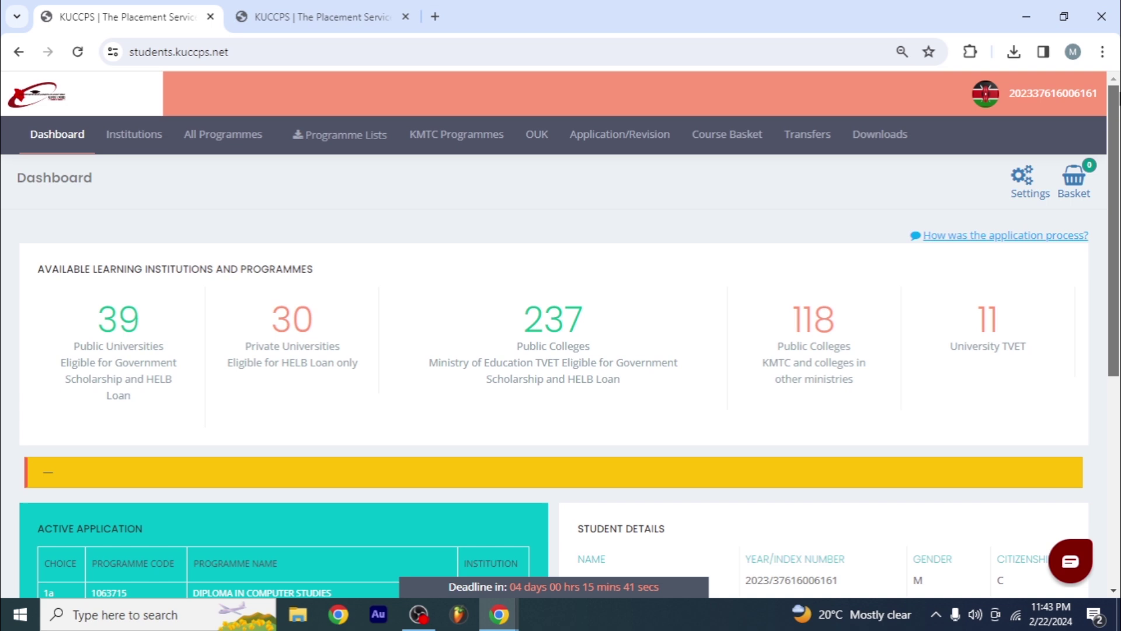
click(1040, 94)
click(1038, 193)
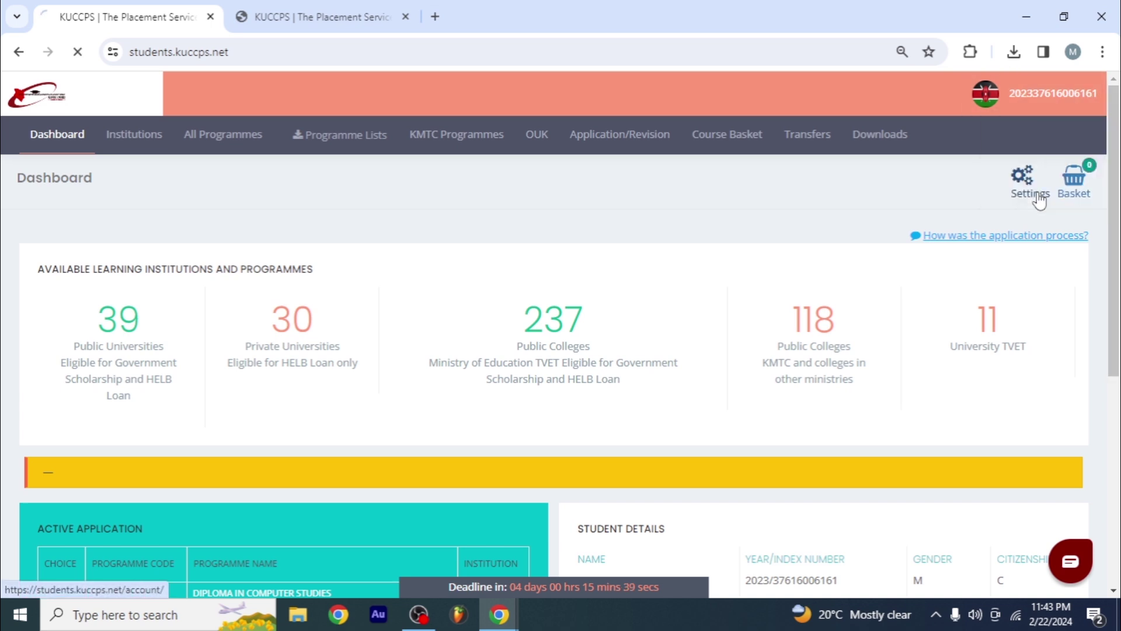